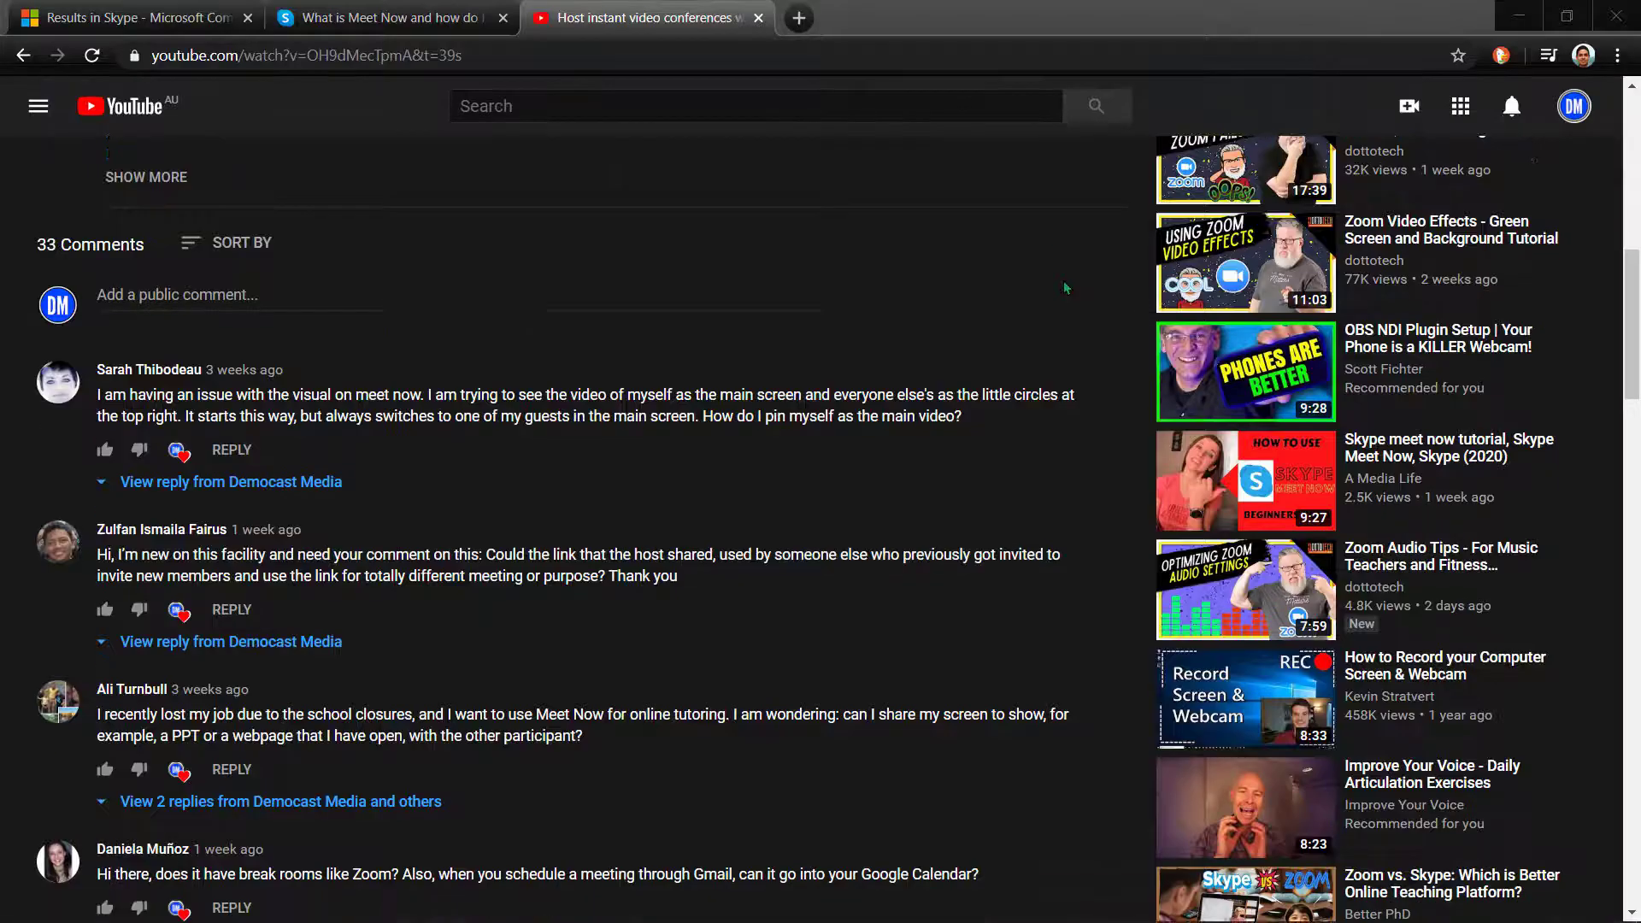
Read through the viewer comments under the Meet Now video for questions to answer.
scroll(1052, 320, "down", 2)
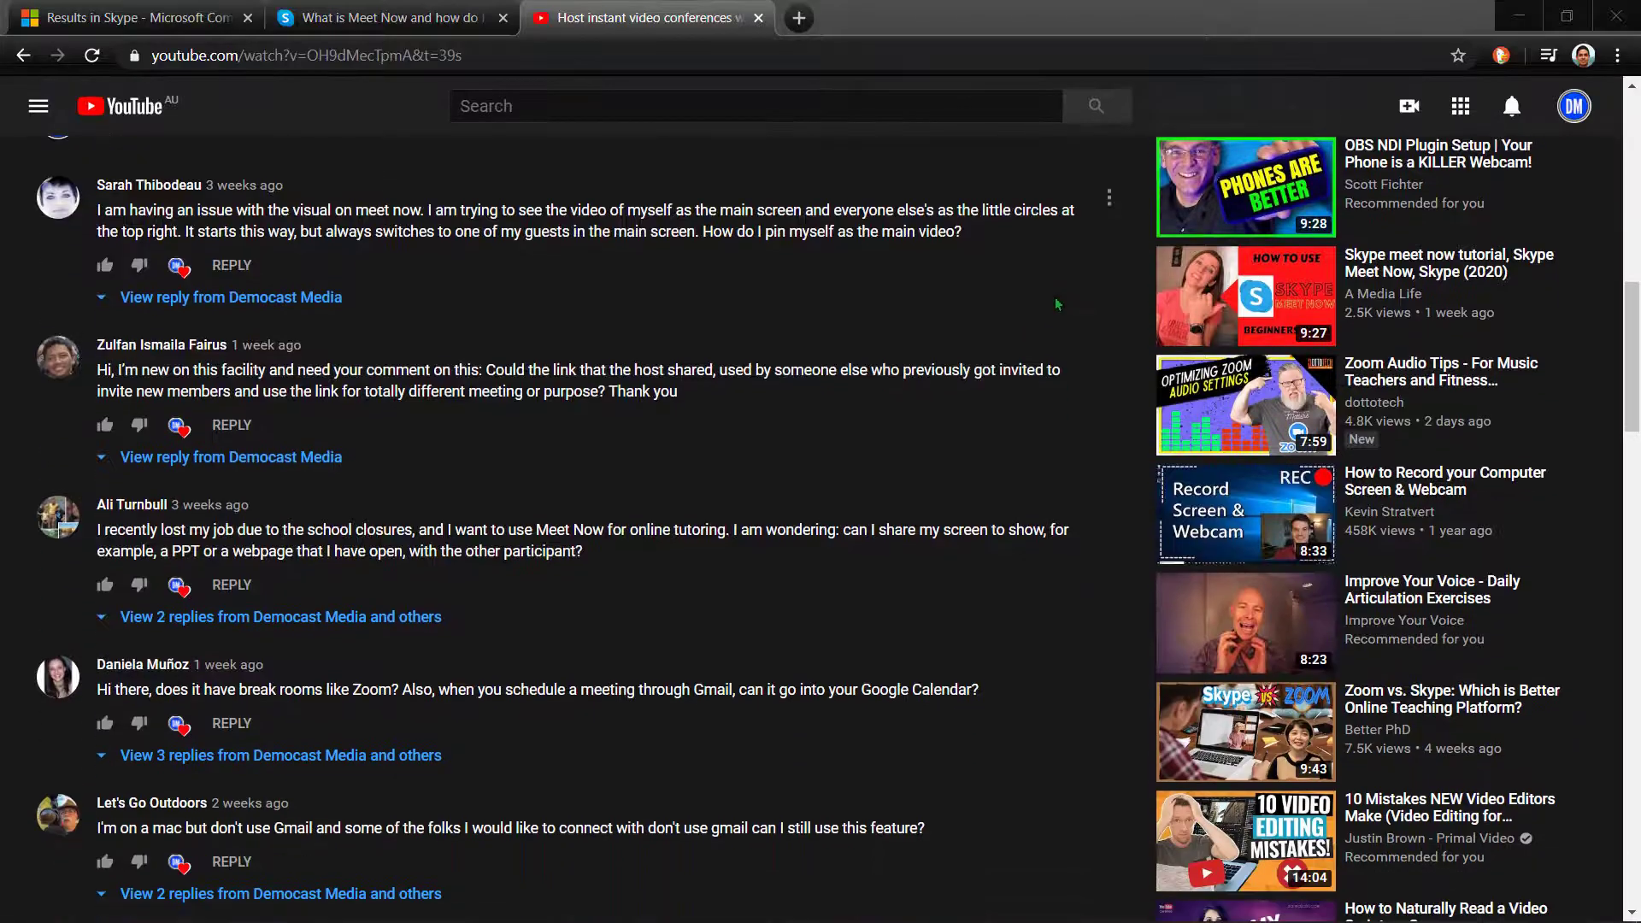
scroll(1052, 321, "down", 1)
scroll(1052, 320, "down", 1)
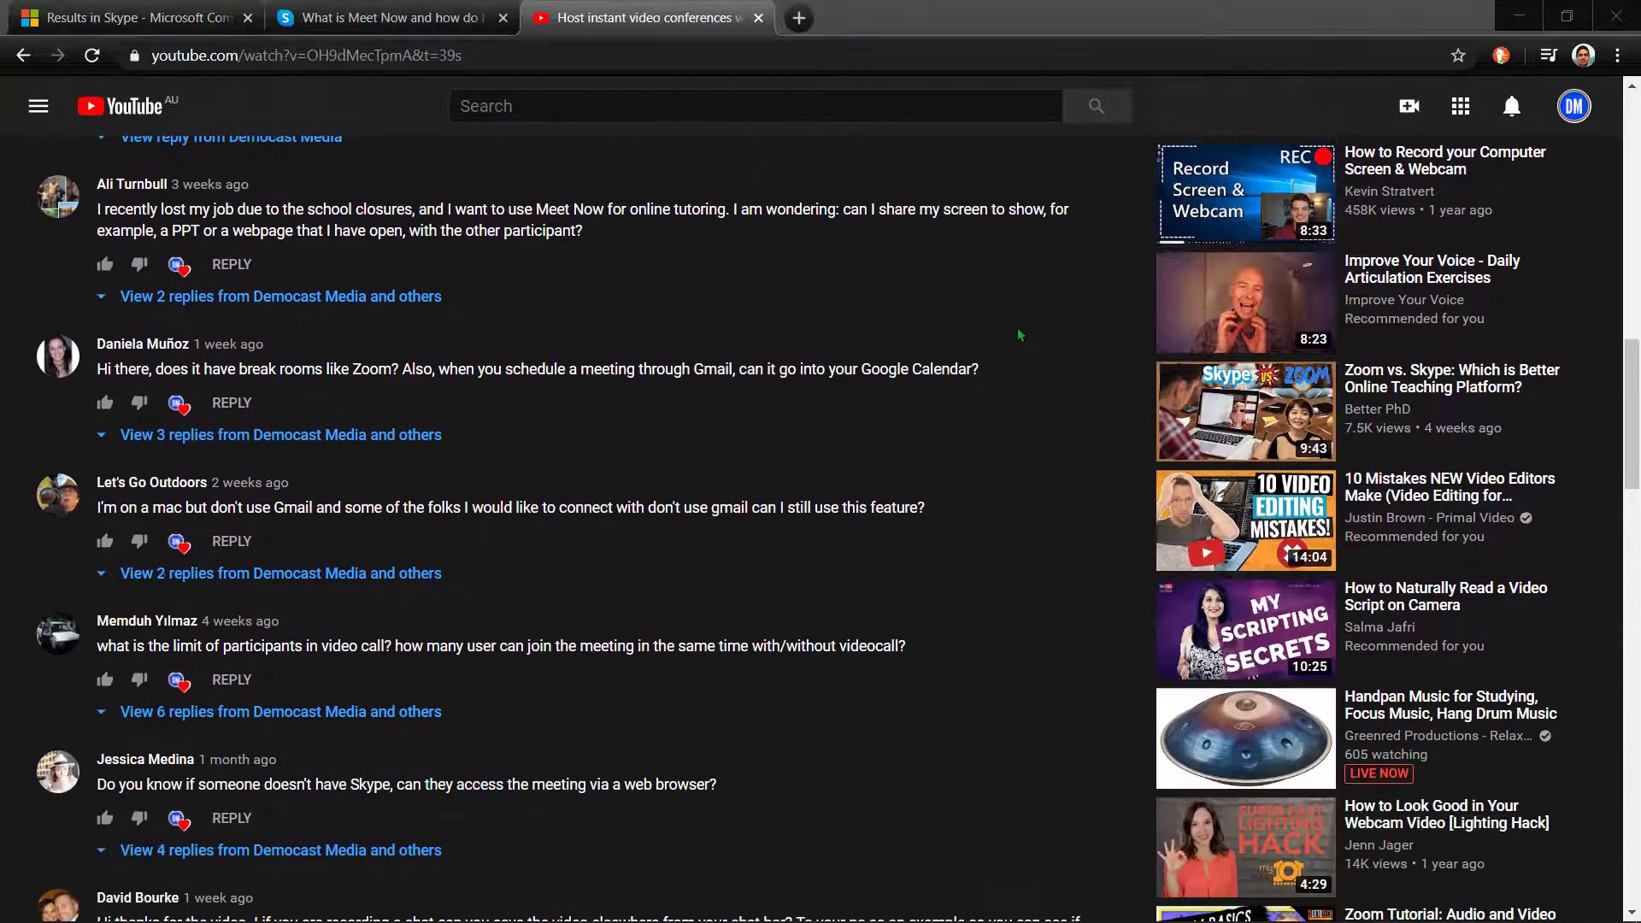
scroll(1017, 328, "down", 2)
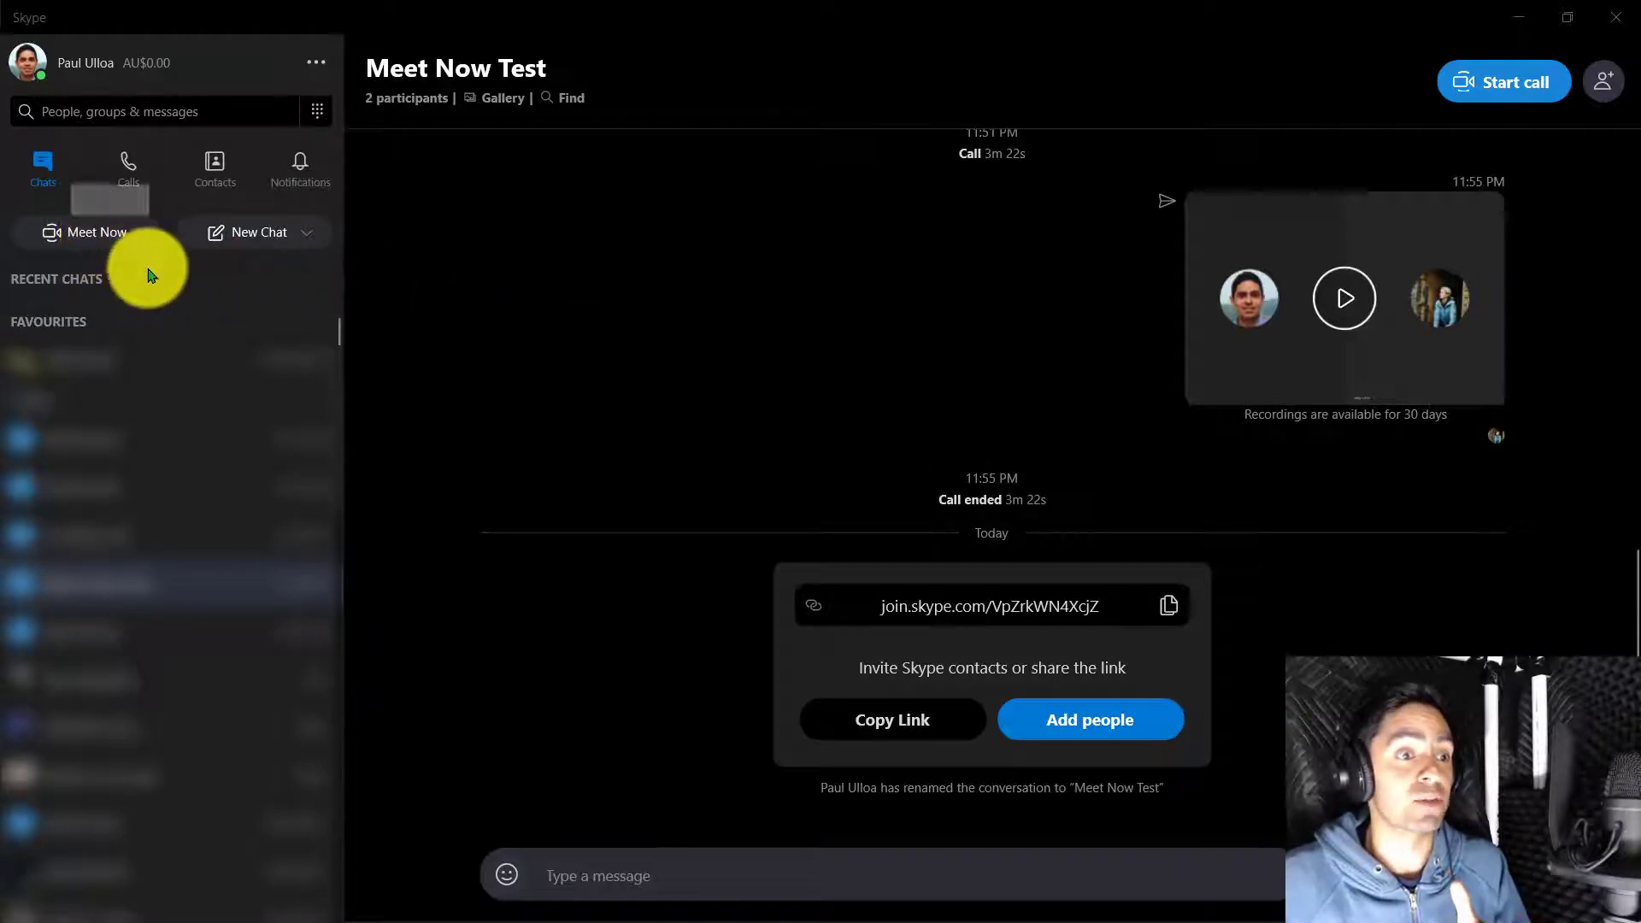
Switch to Skype, create a Meet Now meeting and look over the options for sharing its invite.
left_click(121, 232)
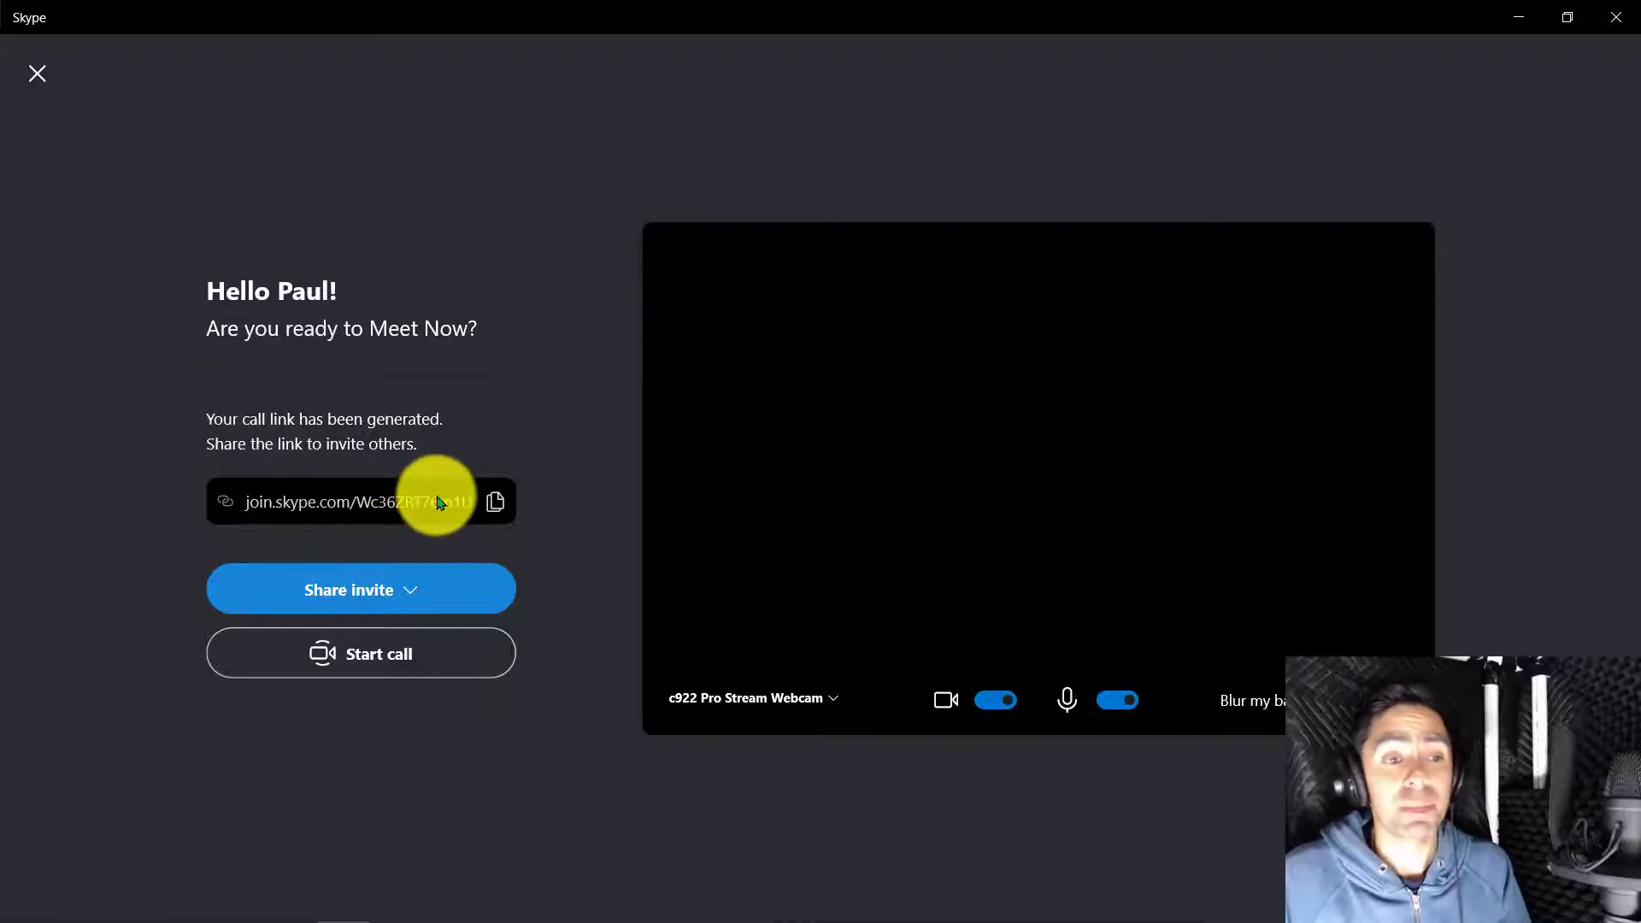
left_click(411, 595)
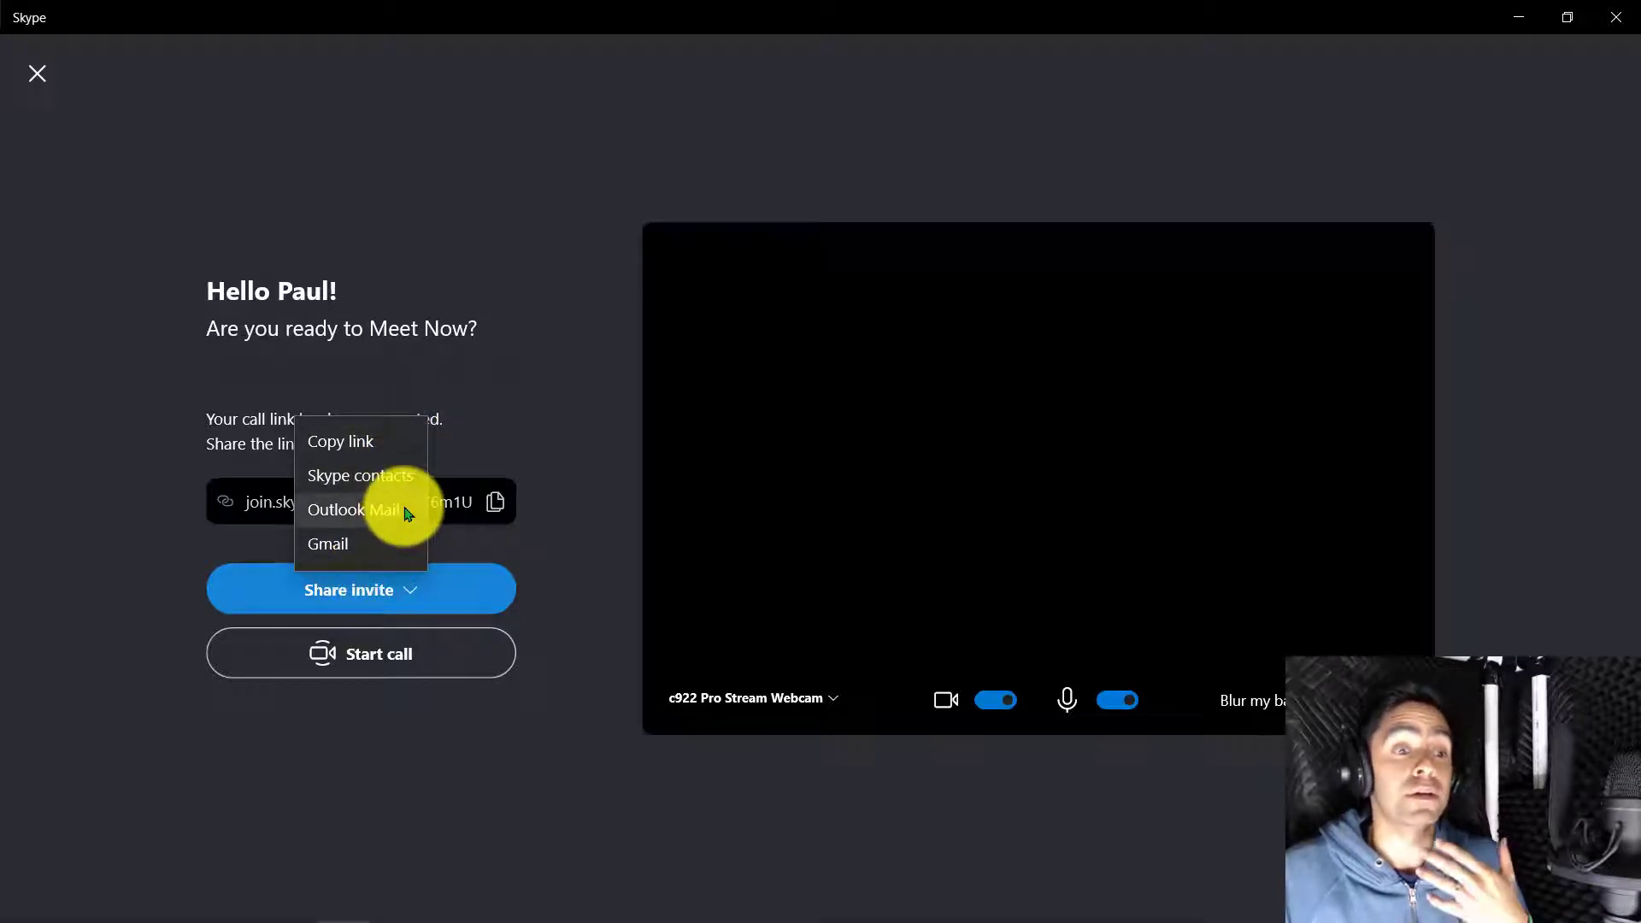
left_click(587, 579)
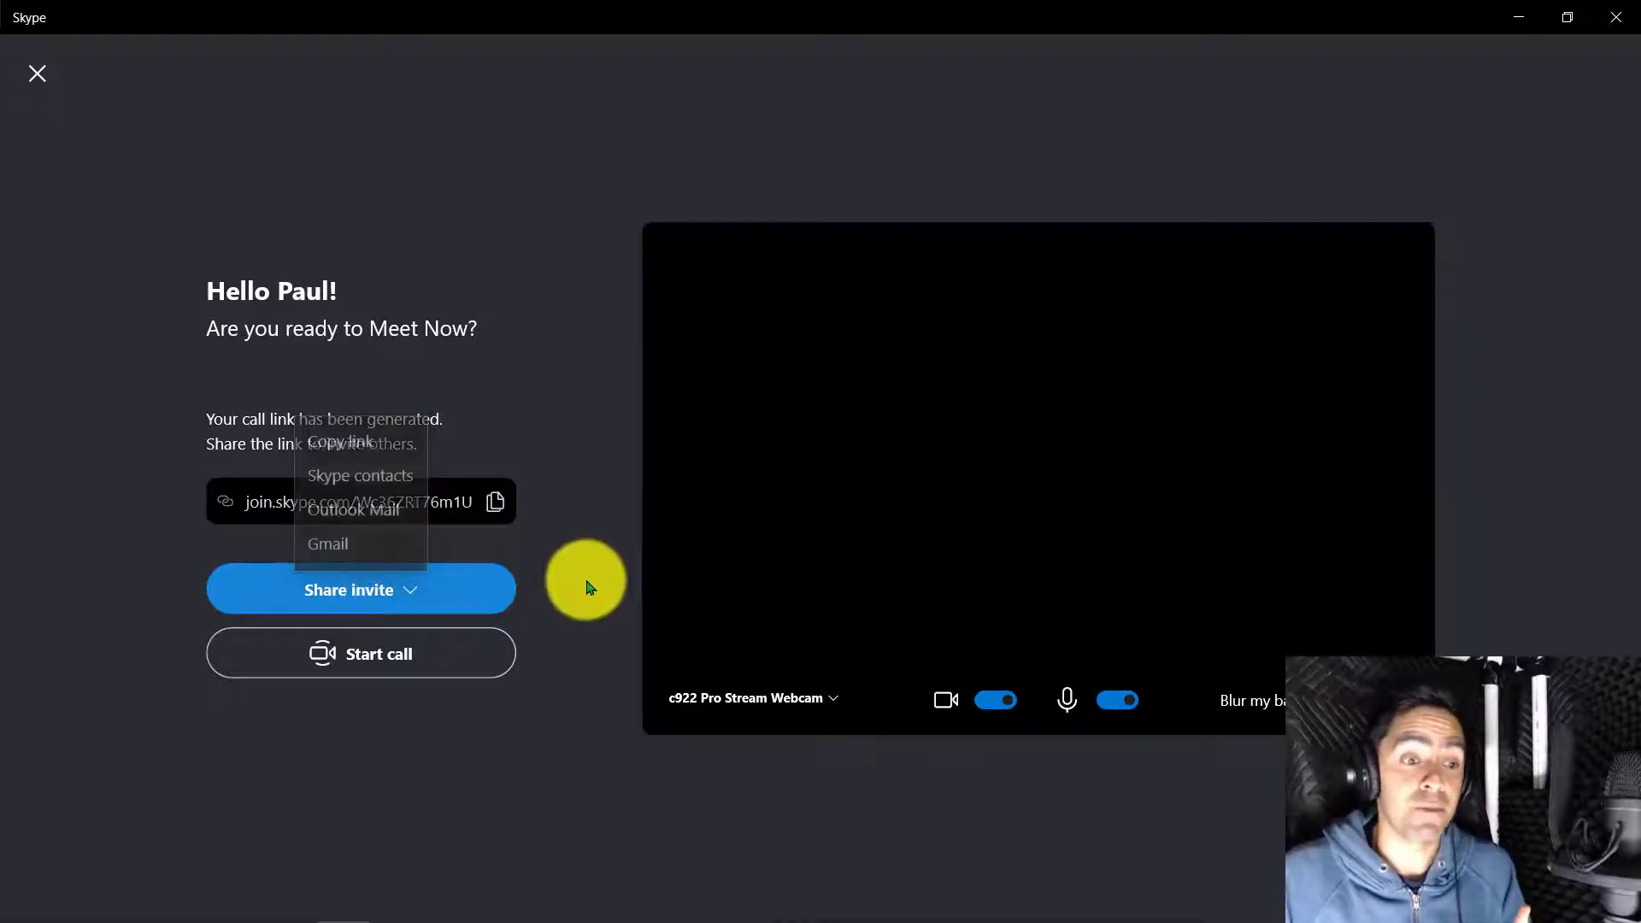
Start the Meet Now call, look at the list for adding people, and end the call.
left_click(353, 652)
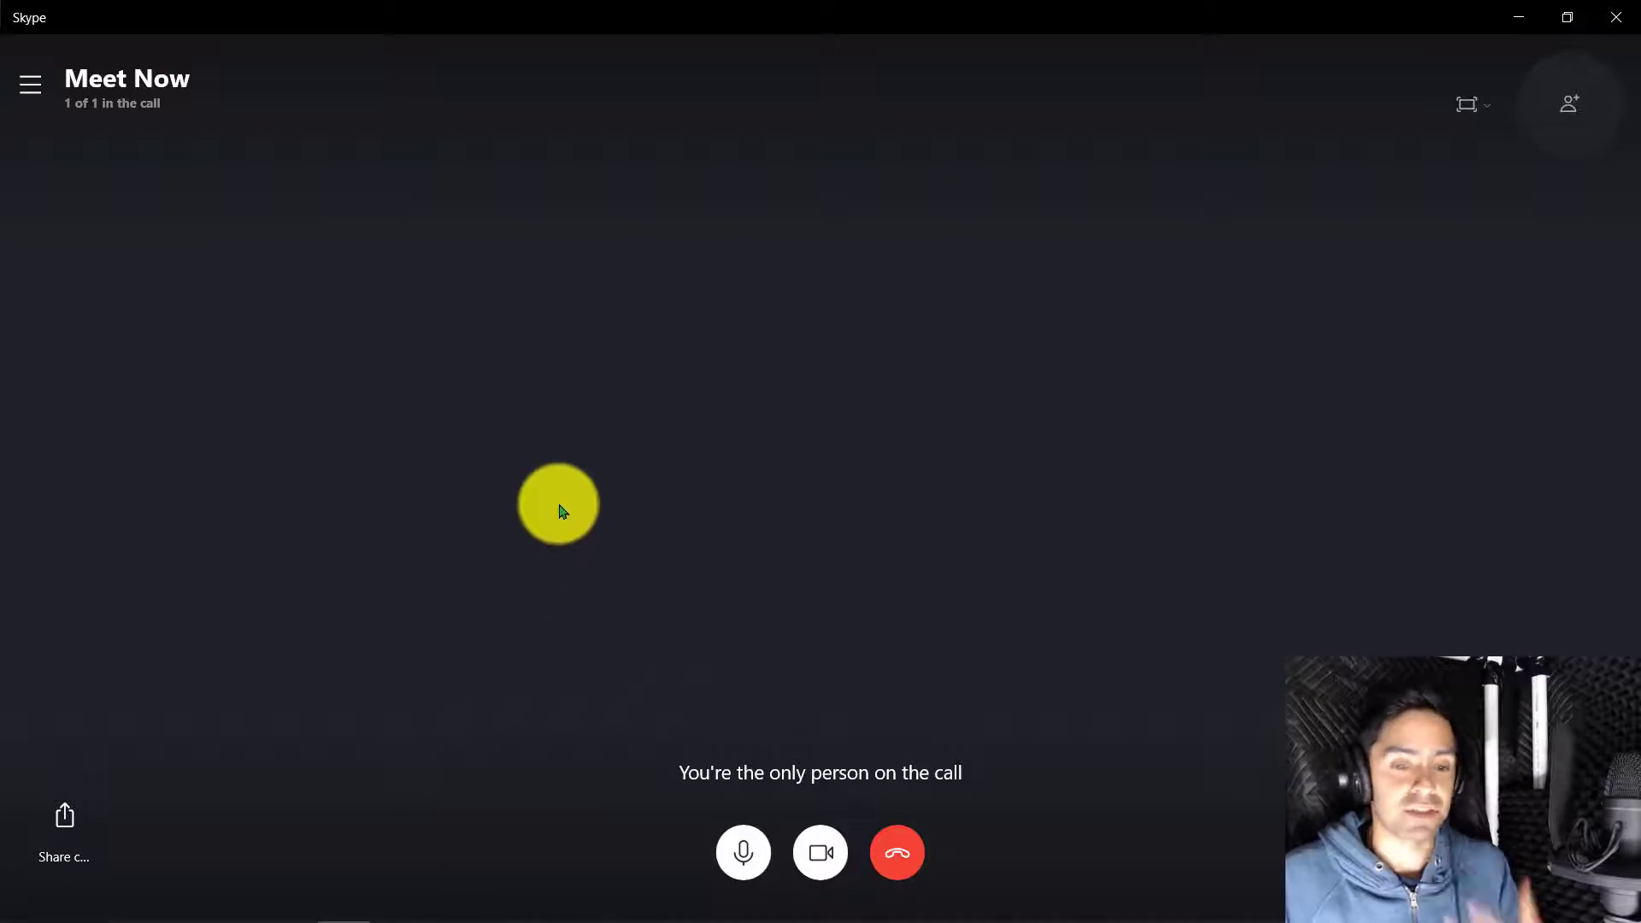
left_click(1577, 128)
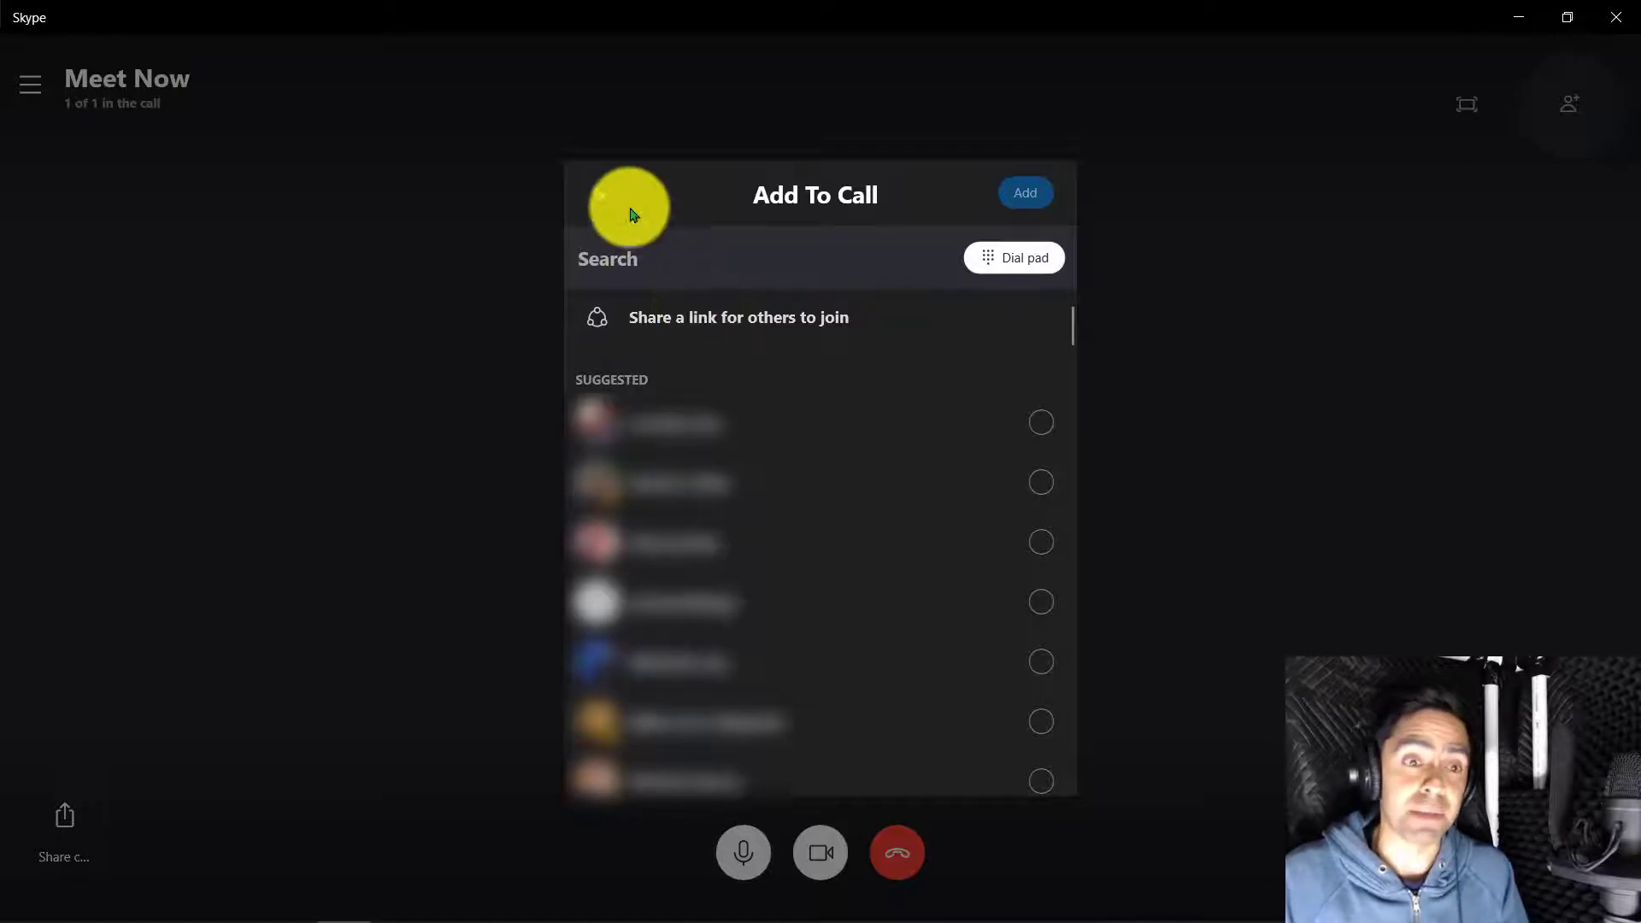
left_click(603, 194)
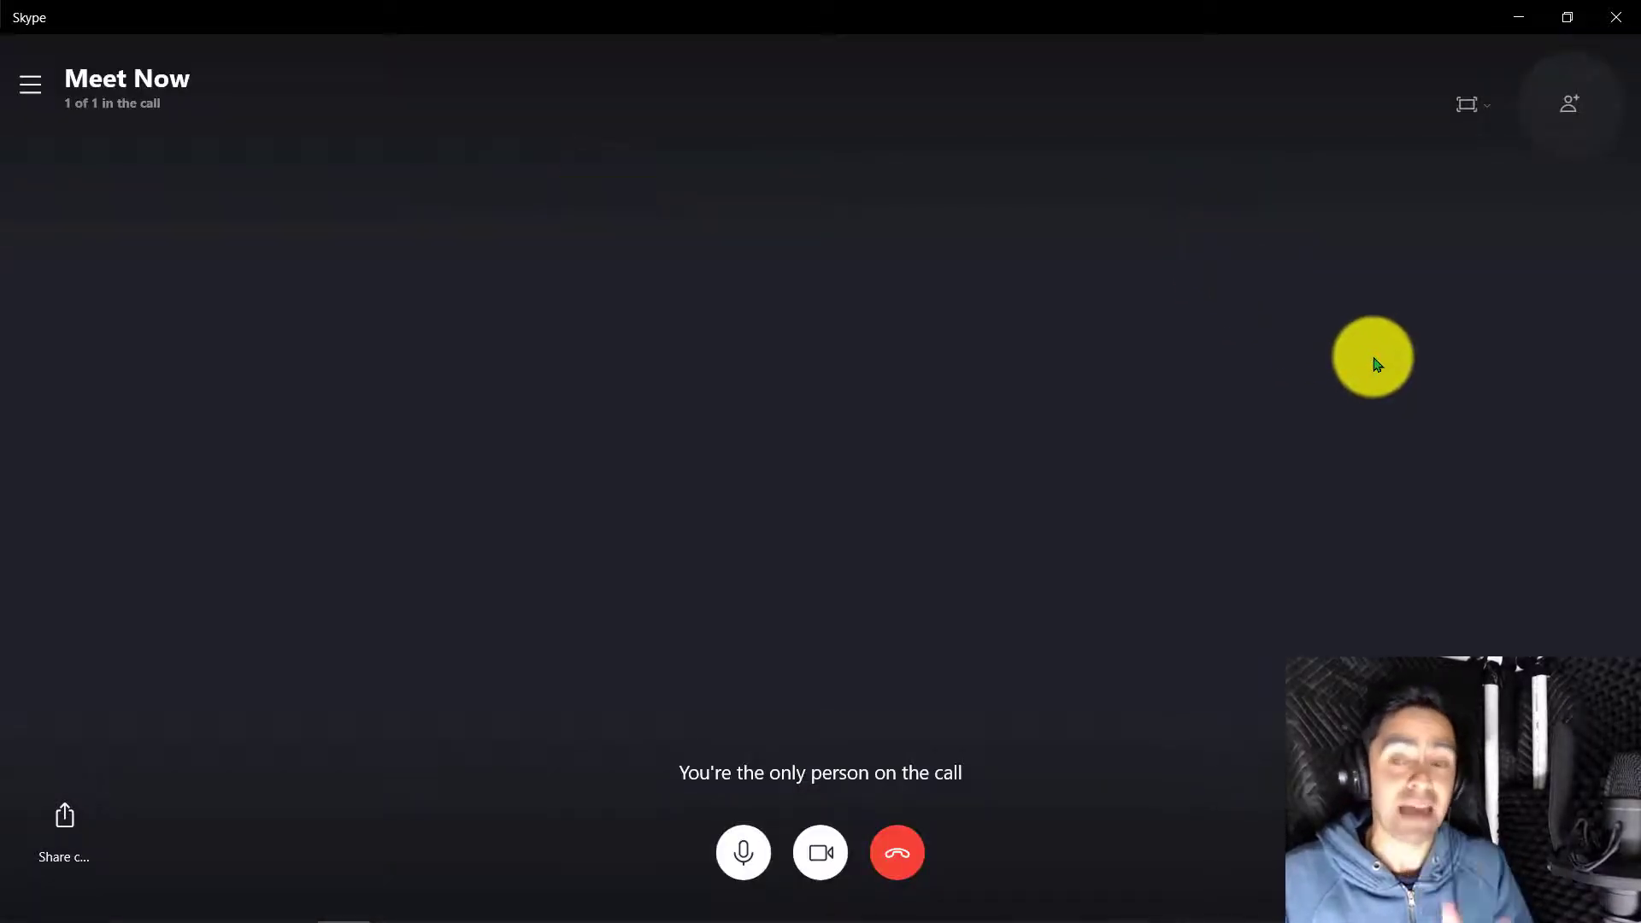
left_click(901, 850)
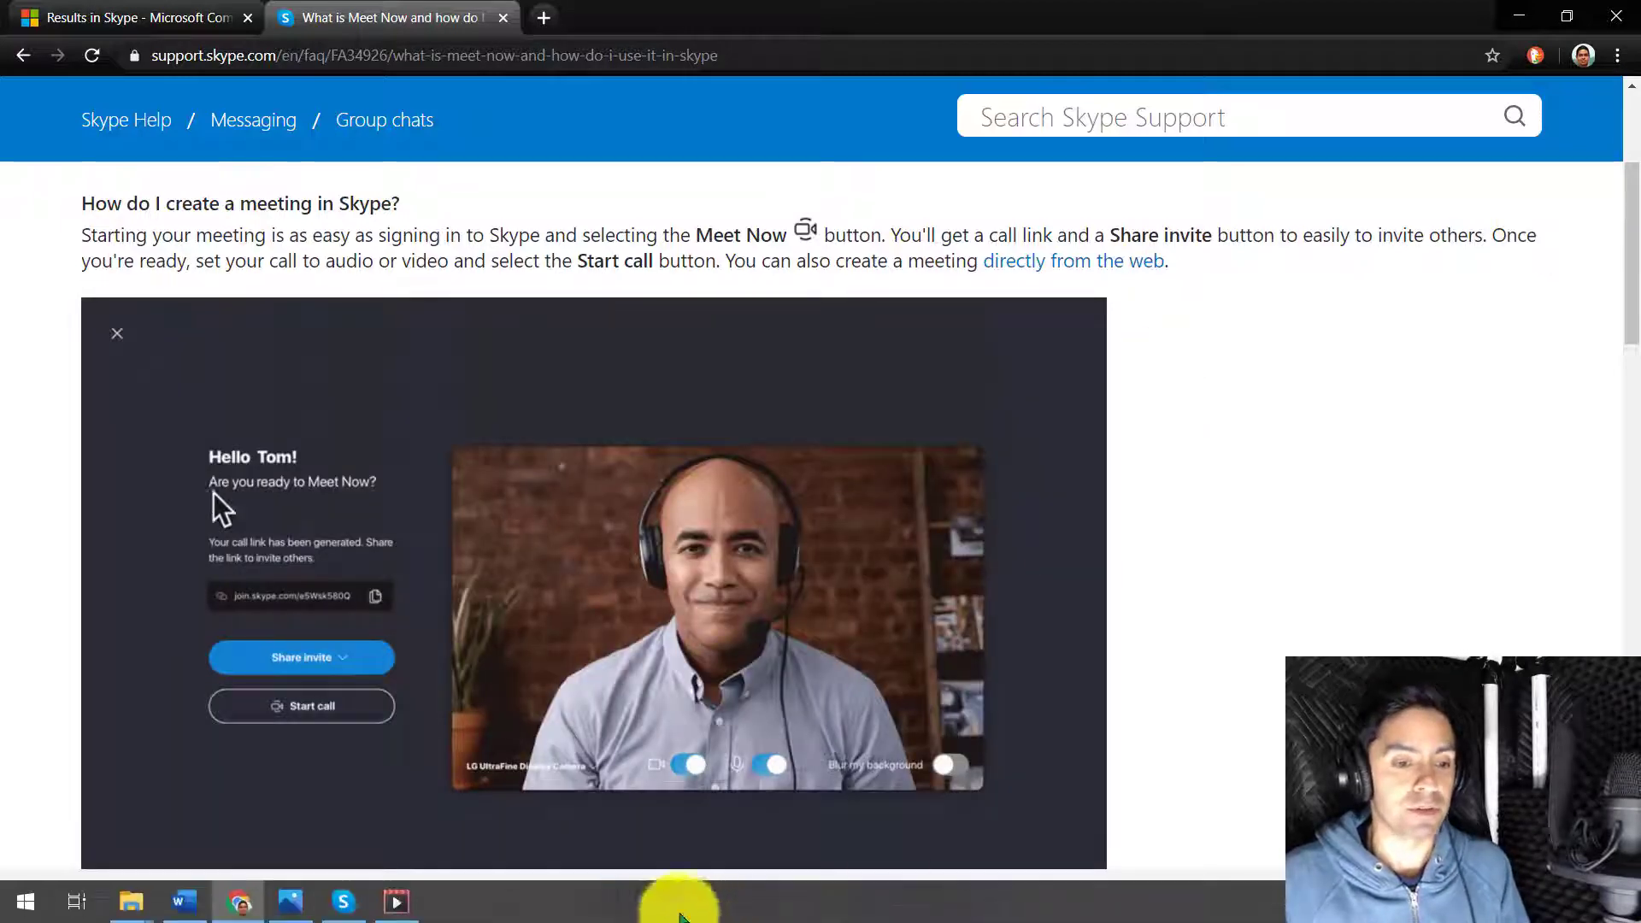
Switch to the "Meet Now for Skype" video, move playback back to 0:01:27 and minimise the player.
left_click(395, 901)
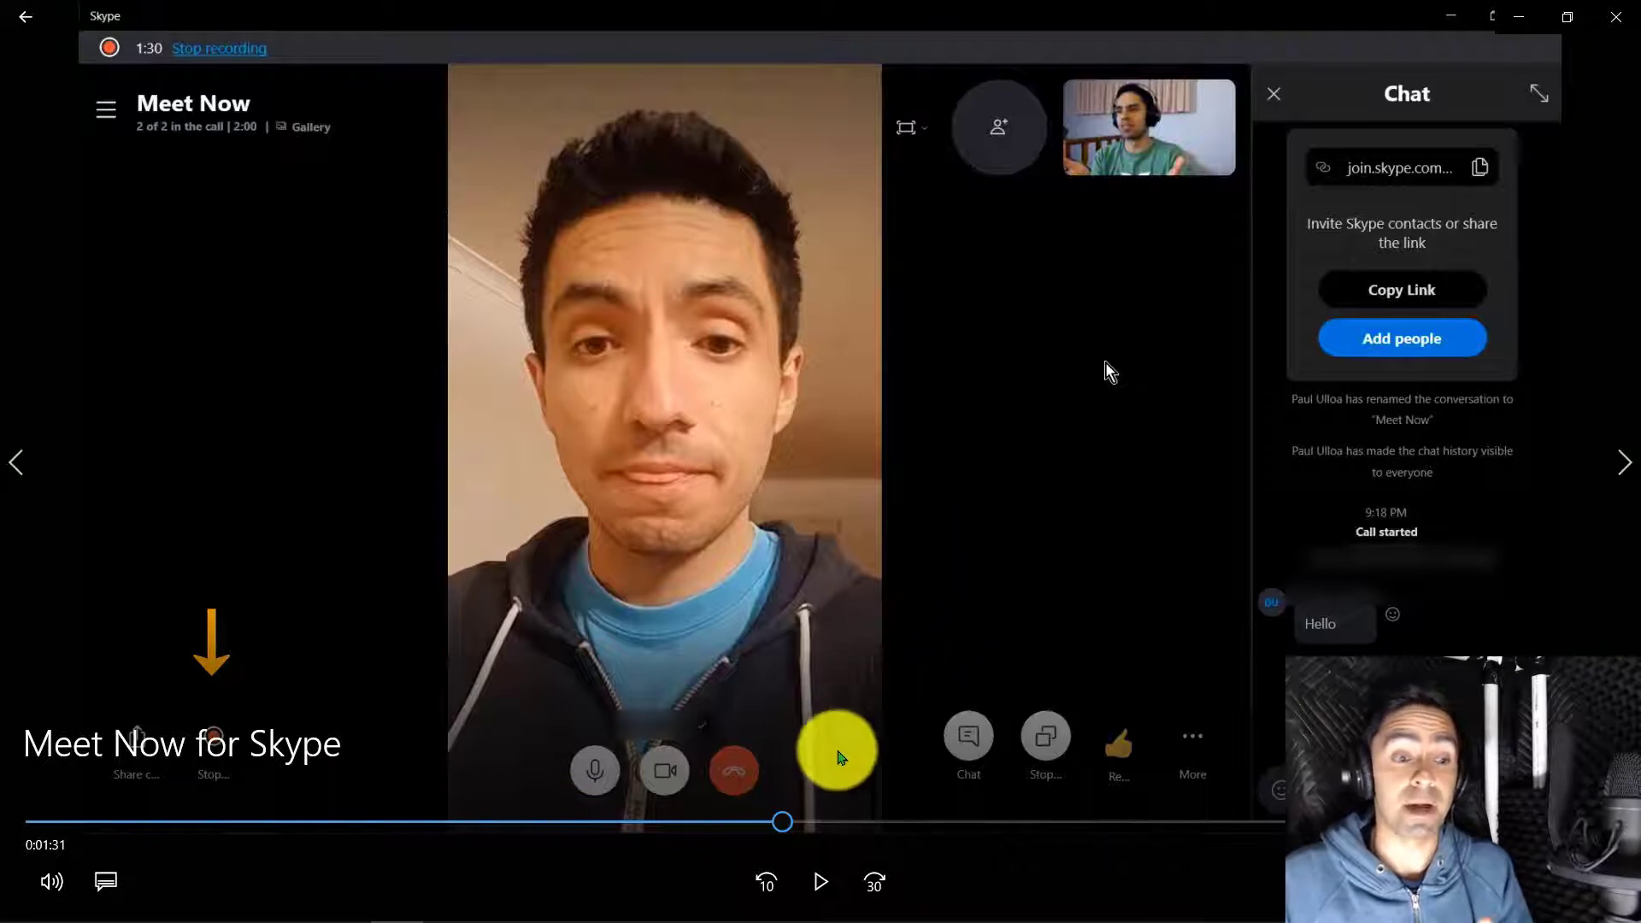
left_click_drag(780, 823, 751, 820)
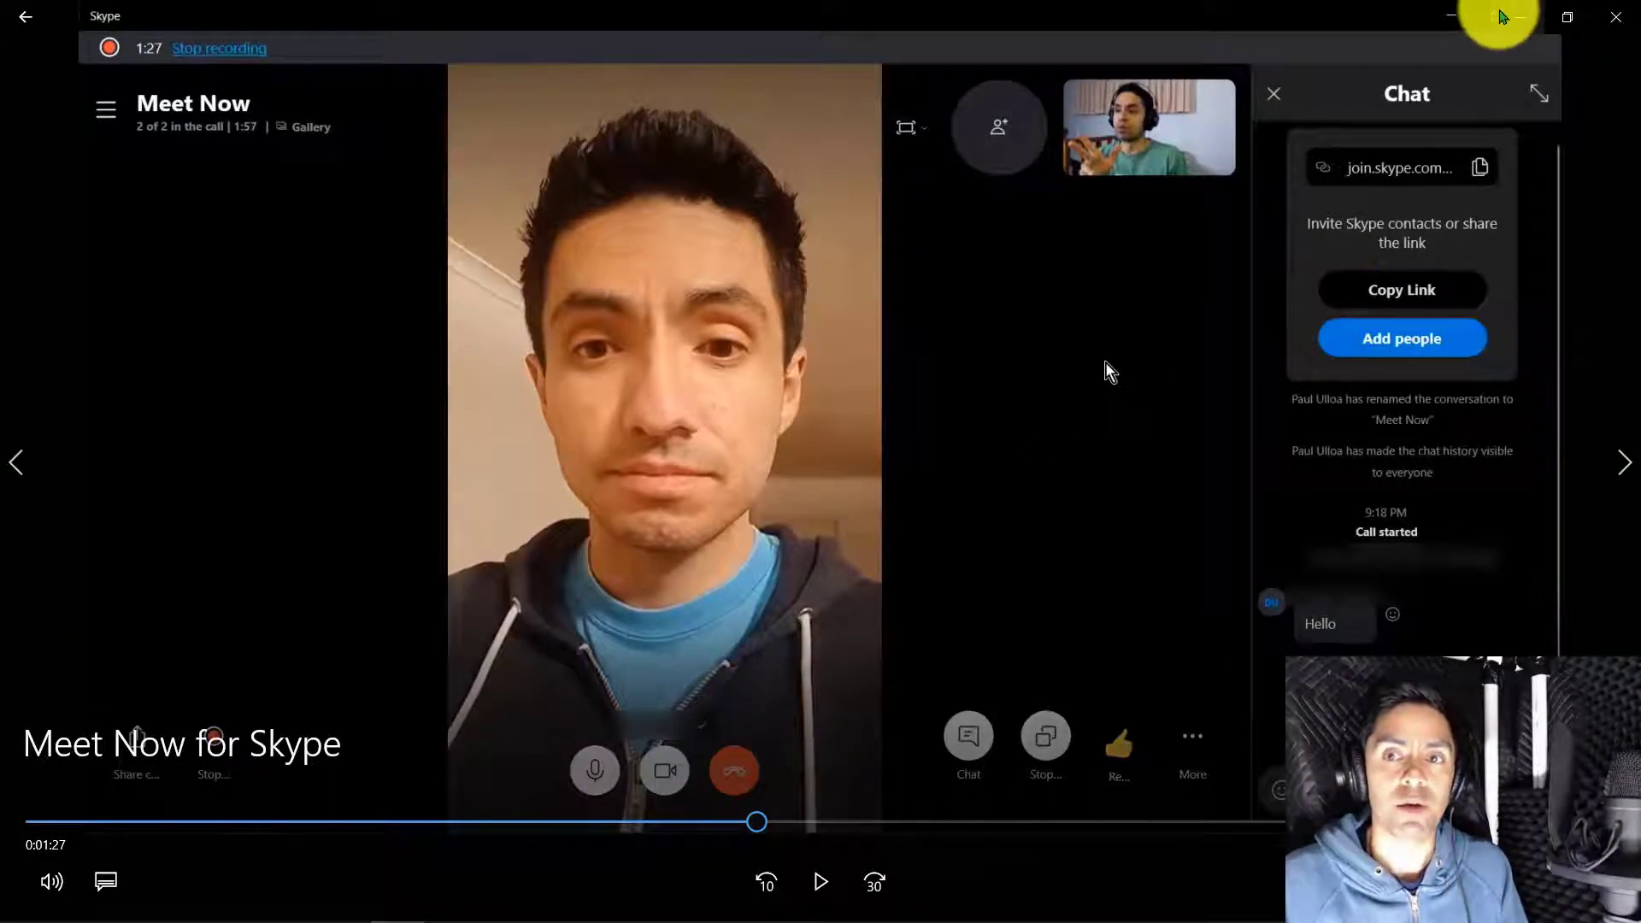
left_click(1518, 16)
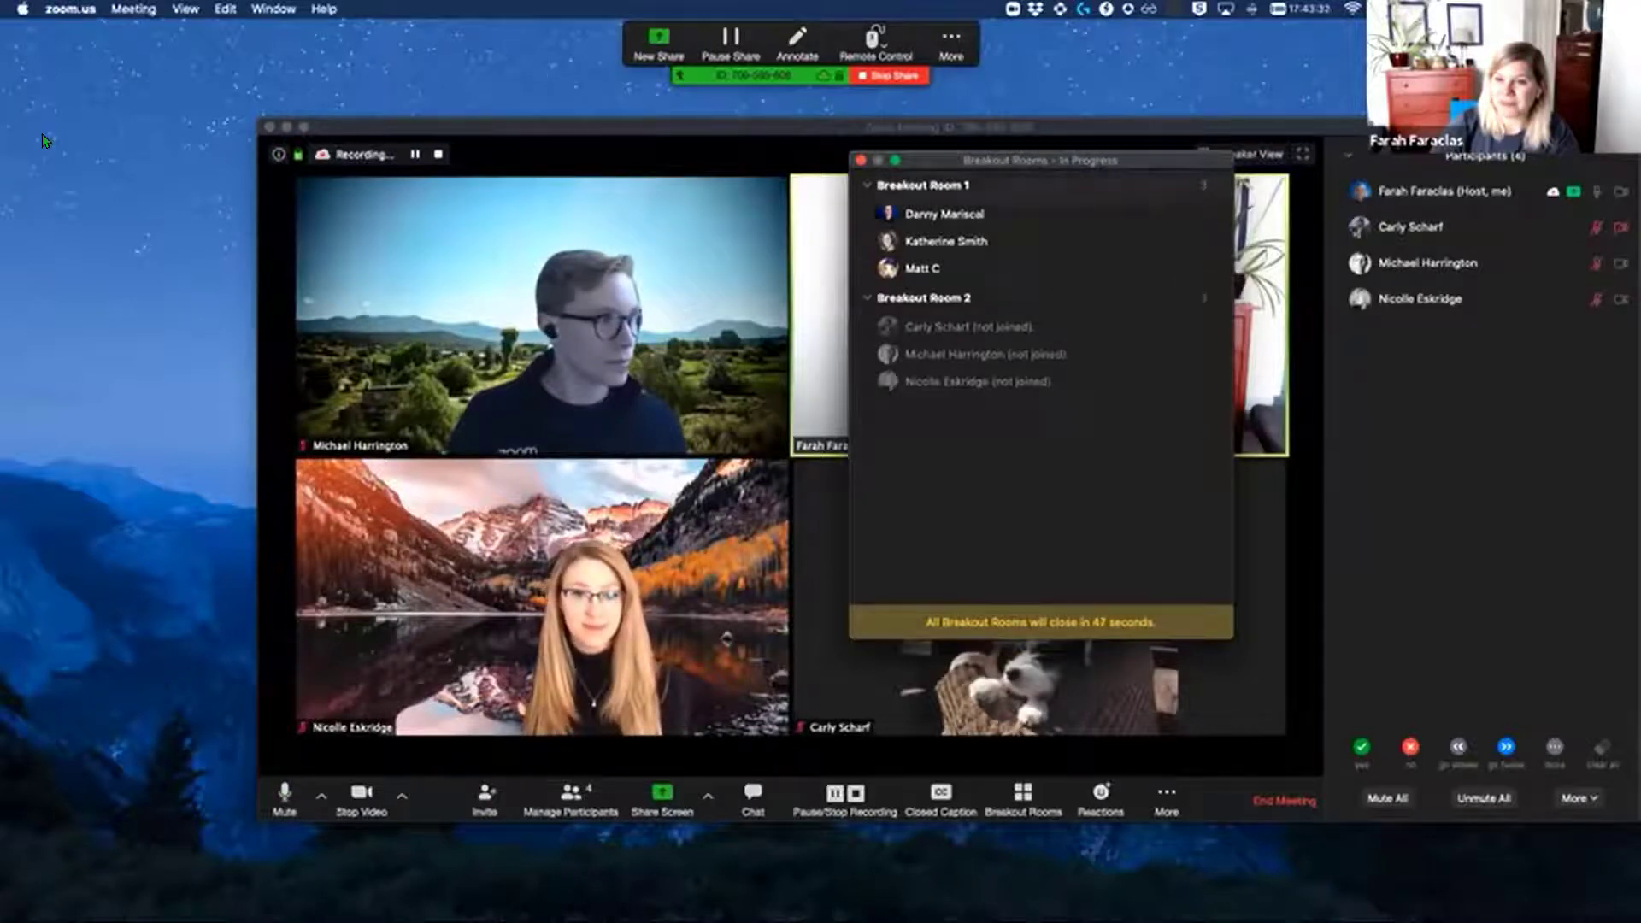
left_click(894, 161)
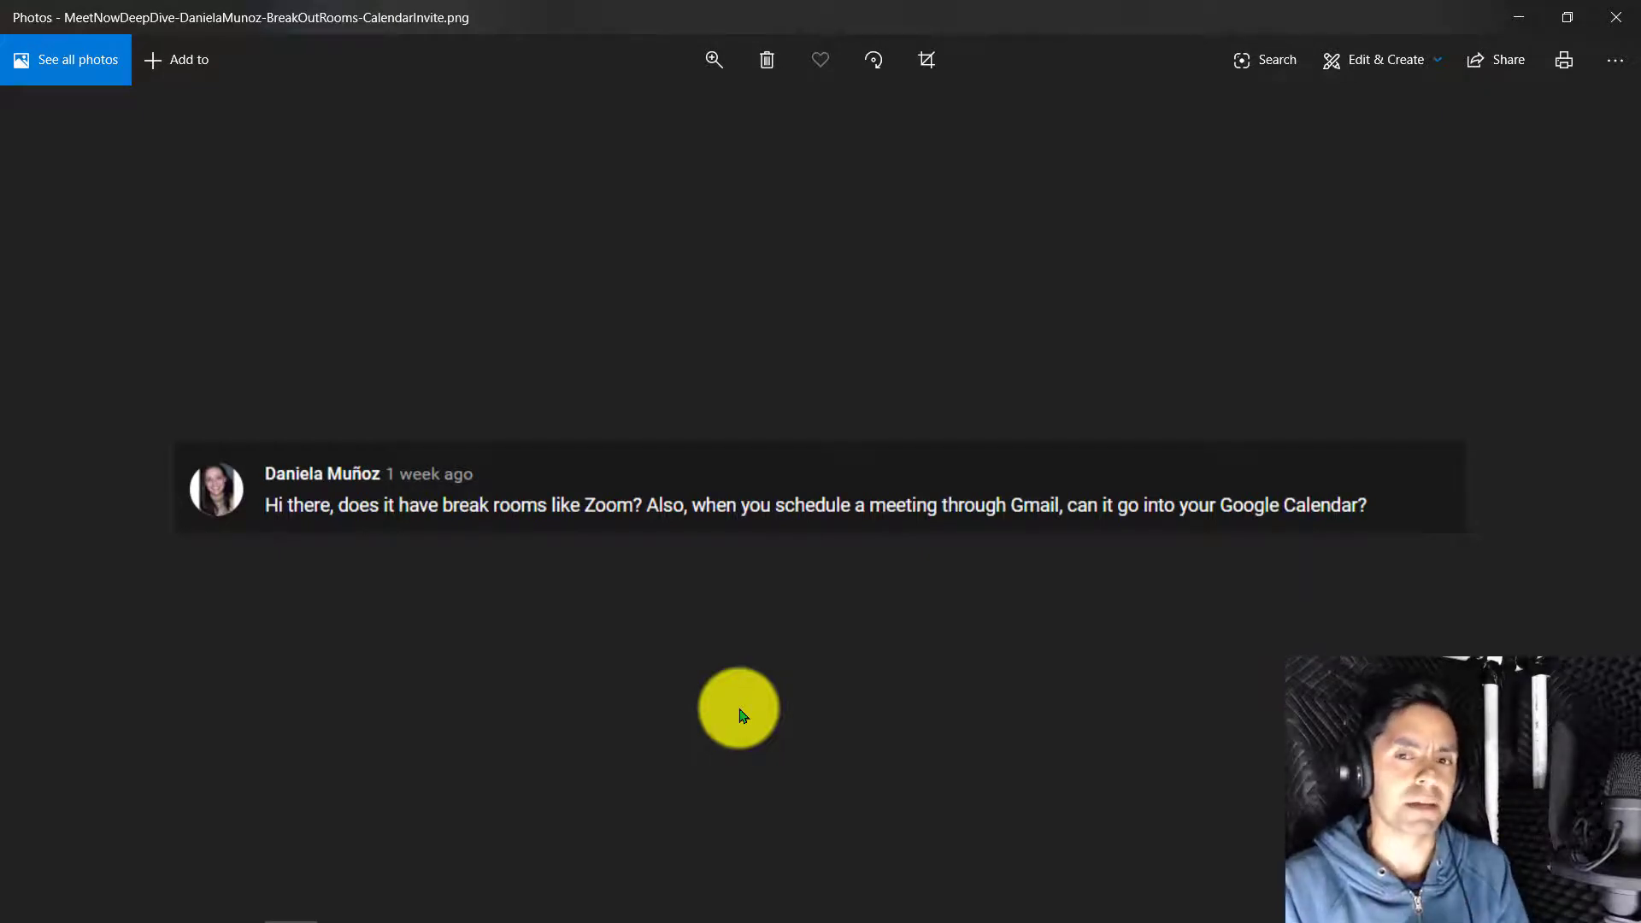
Show the next comment image, about saving a recorded video to the PC, and minimise the photo viewer.
key("Right")
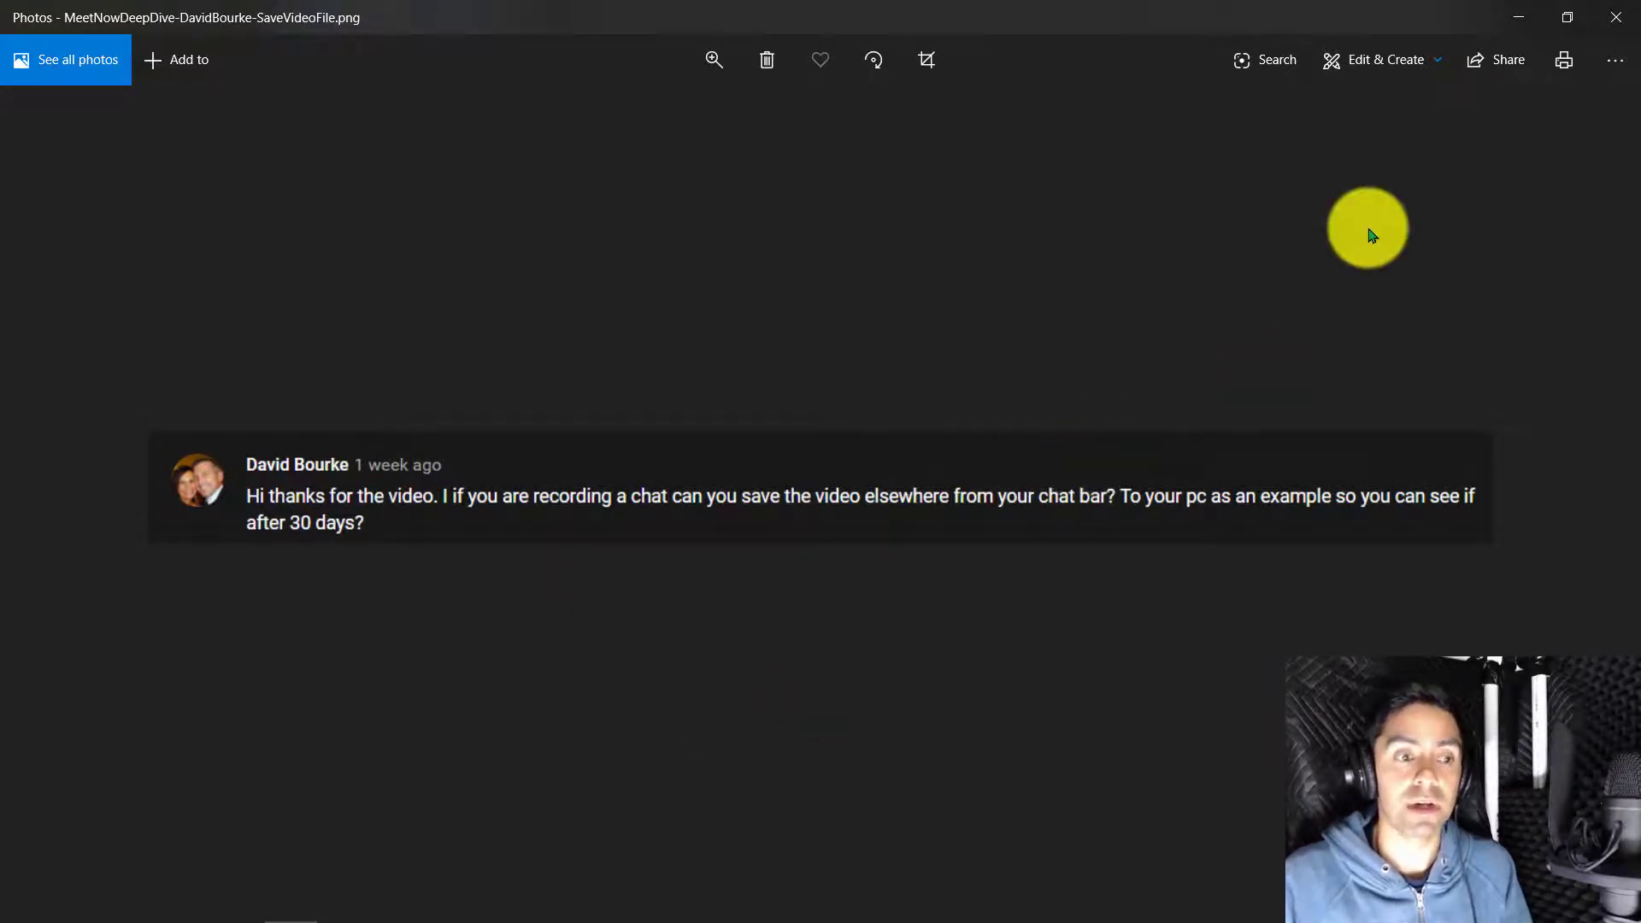
left_click(1518, 19)
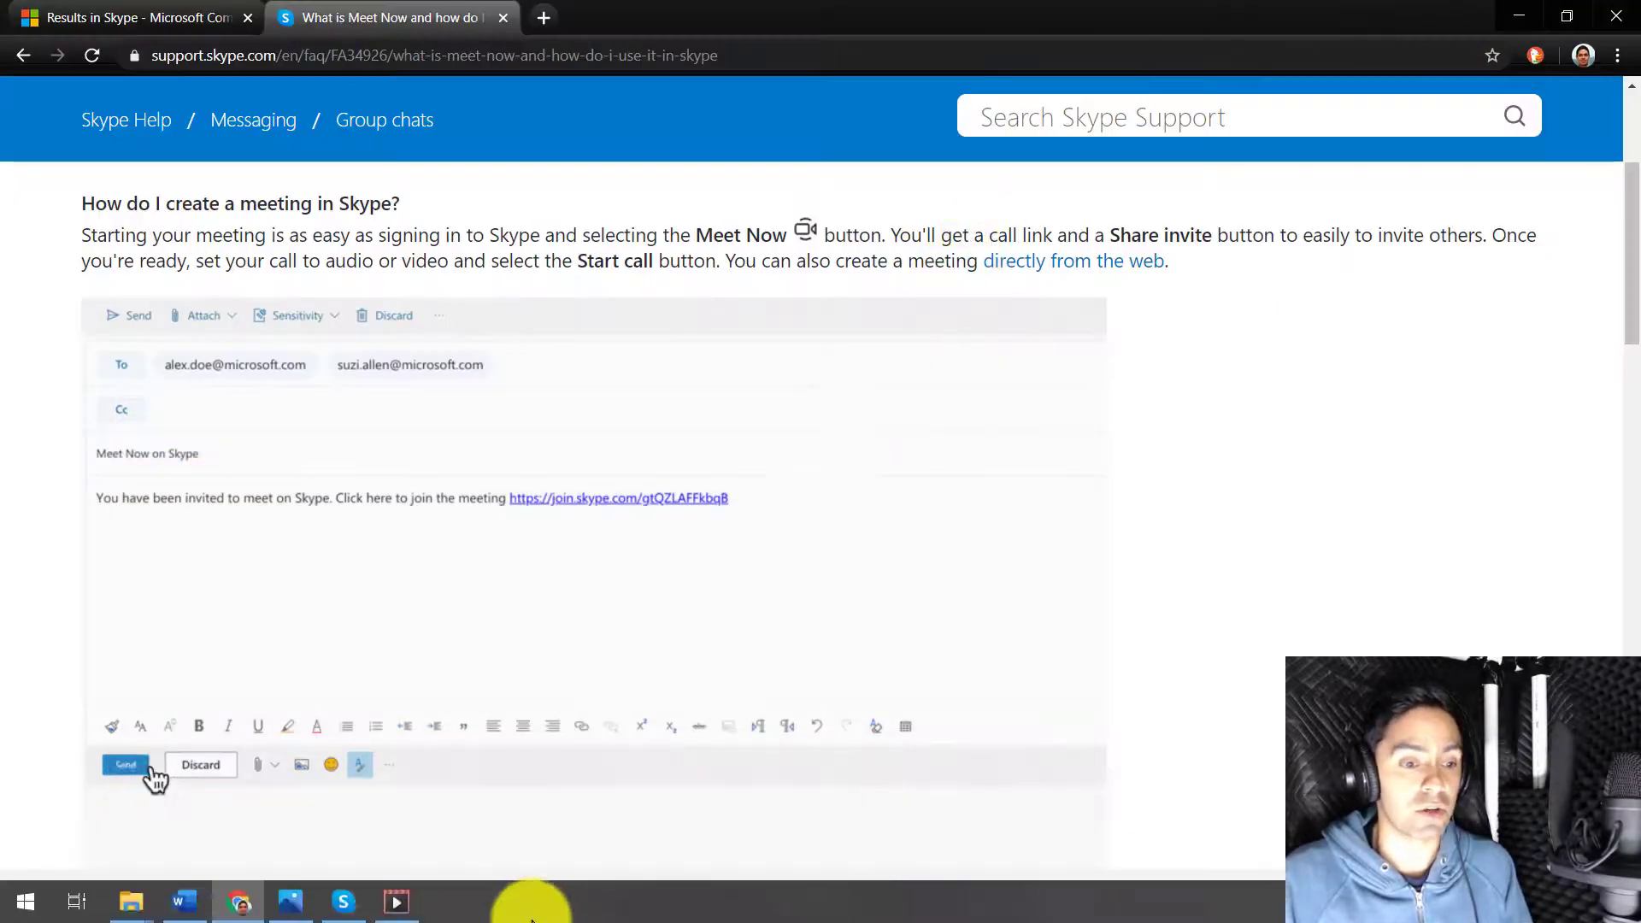
Switch to Skype and open the Meet Now Test conversation at its call recording.
left_click(335, 908)
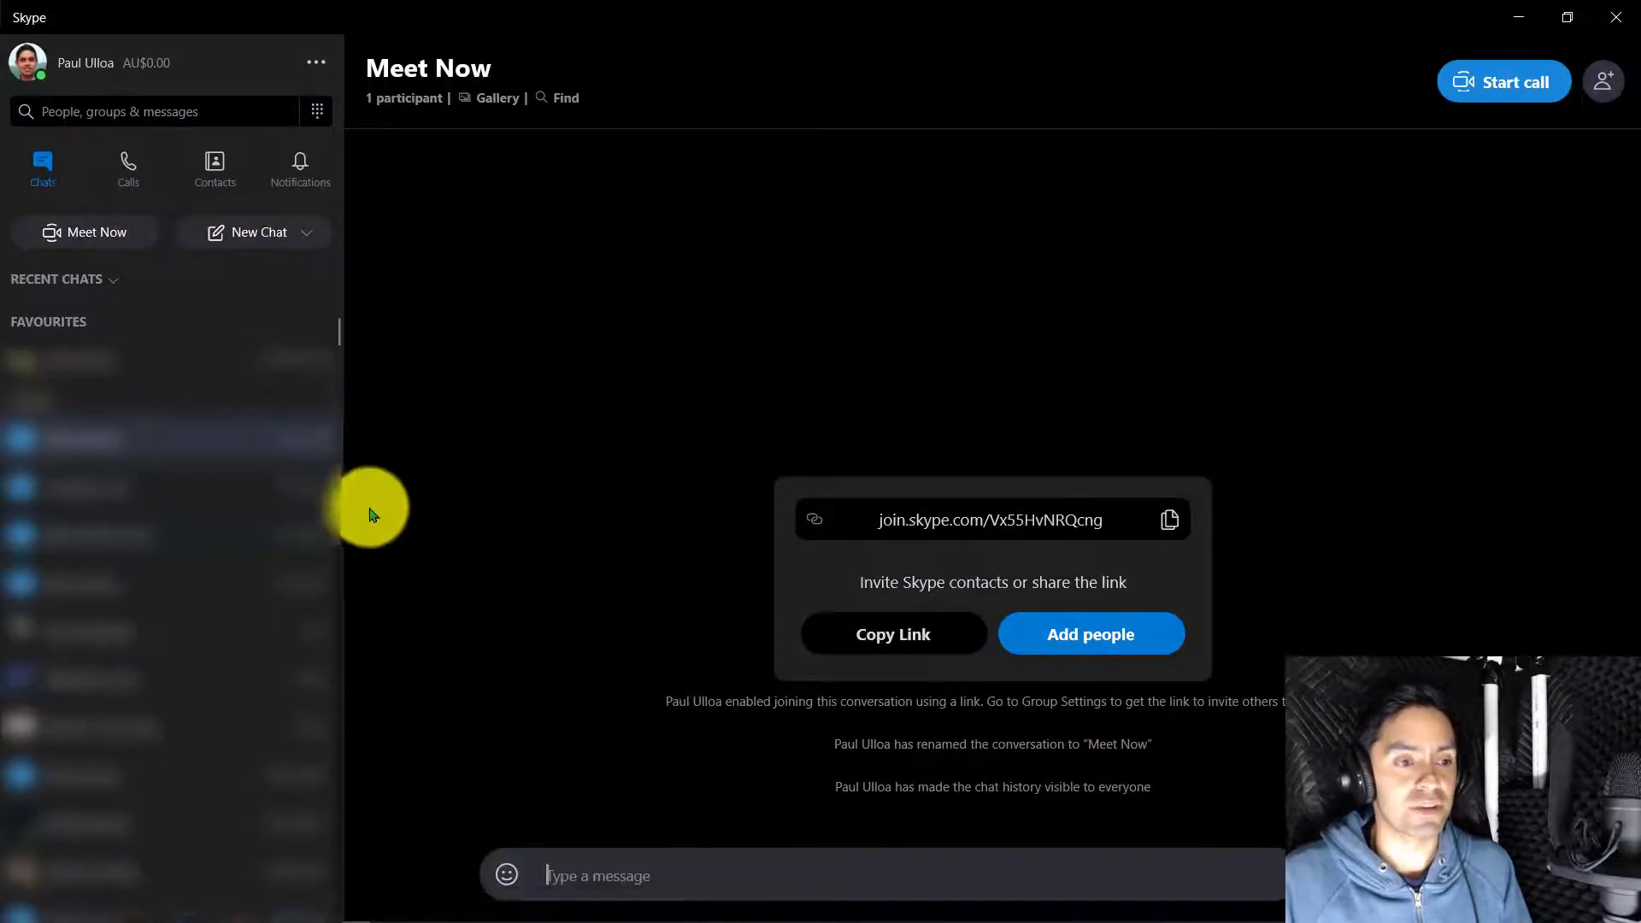
left_click(141, 534)
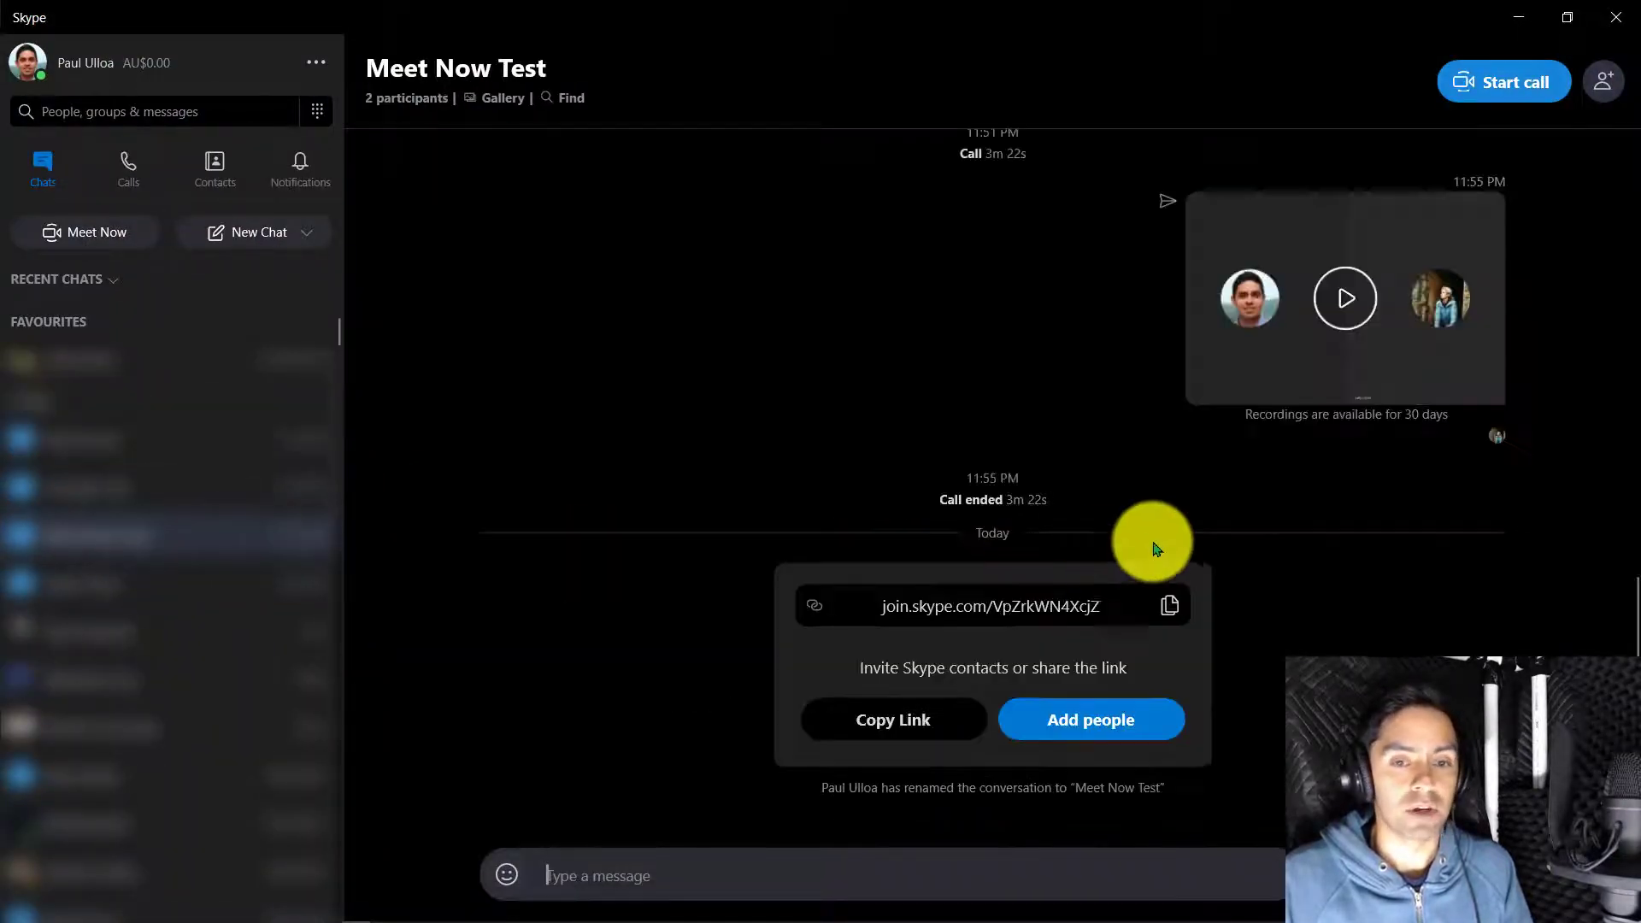
scroll(1556, 303, "up", 1)
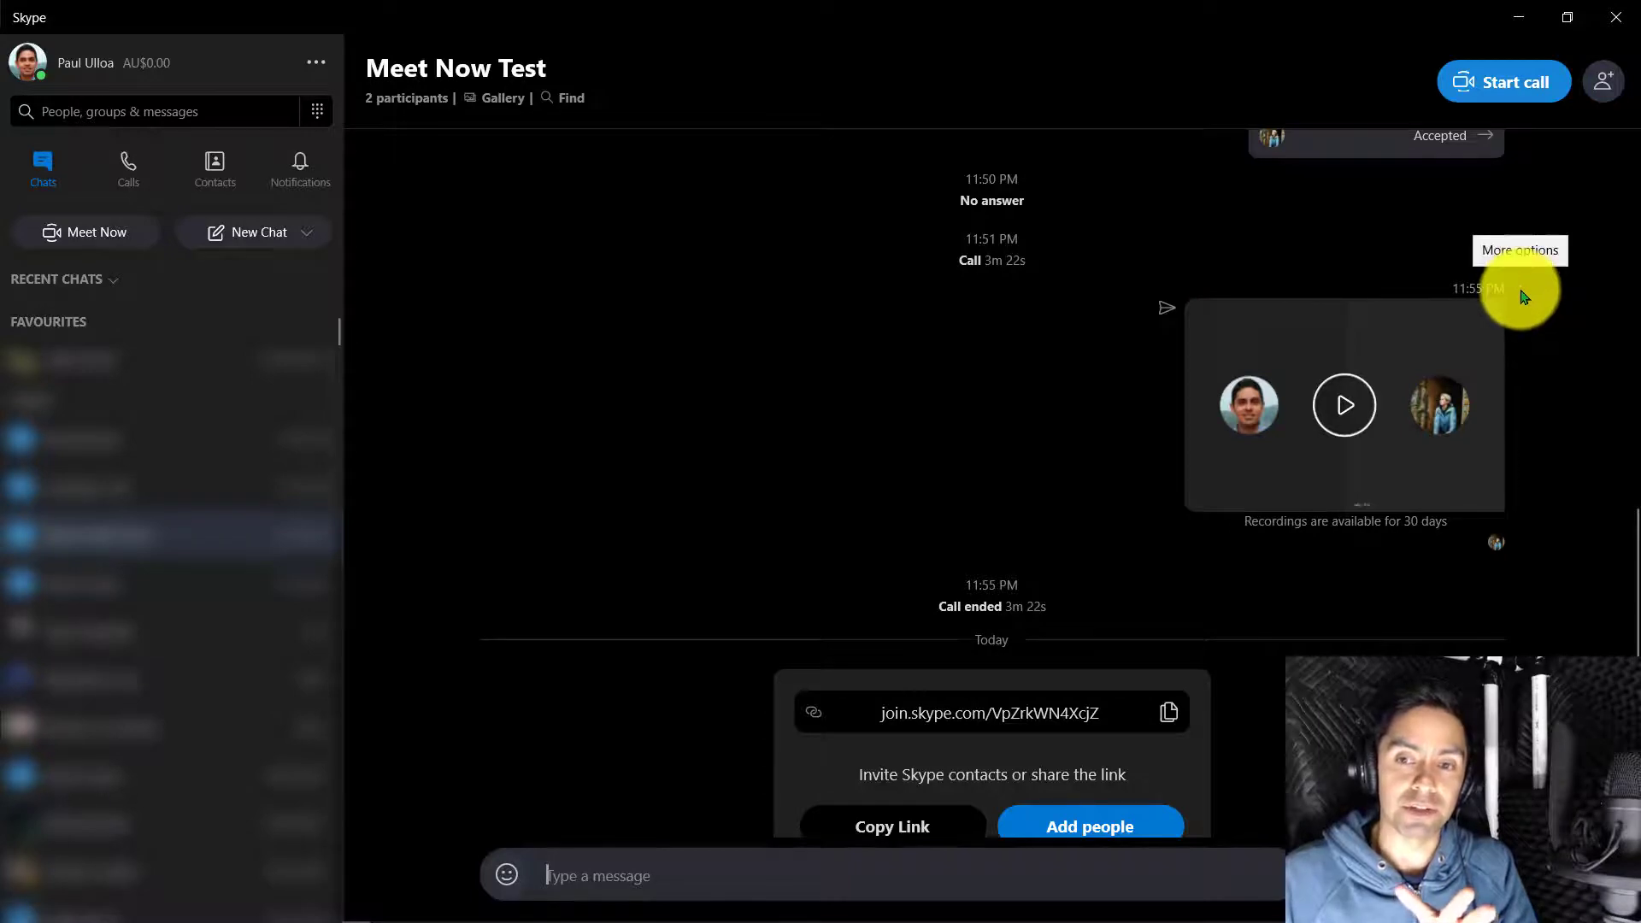
Open Save as for the call recording, close the dialog without saving, and minimise Skype.
left_click(1524, 297)
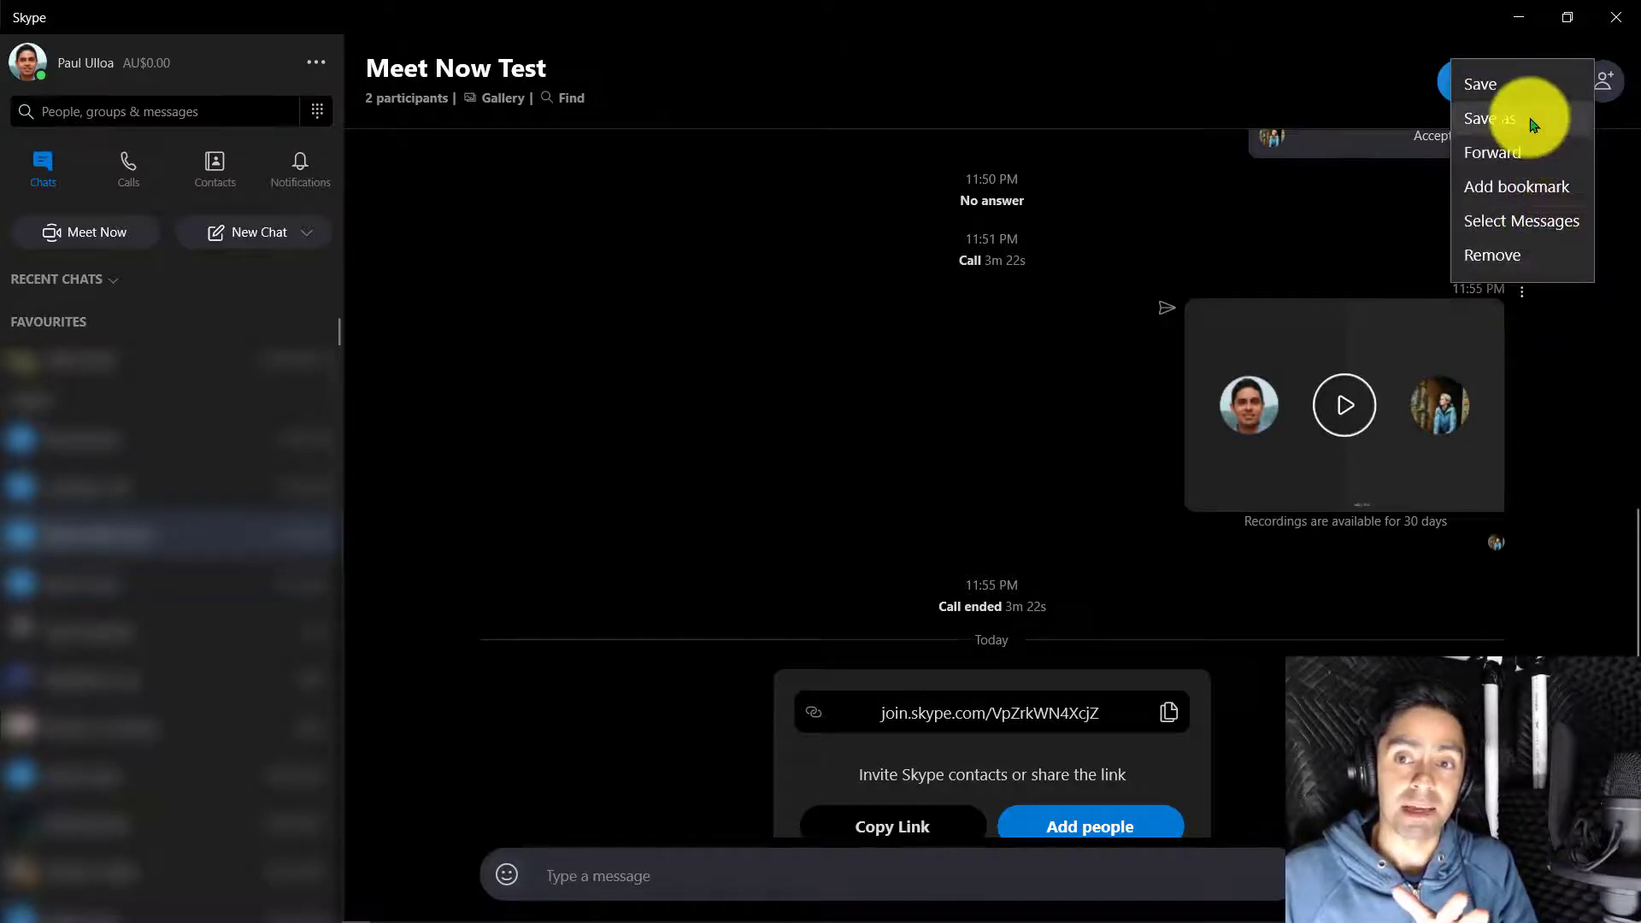
left_click(1533, 125)
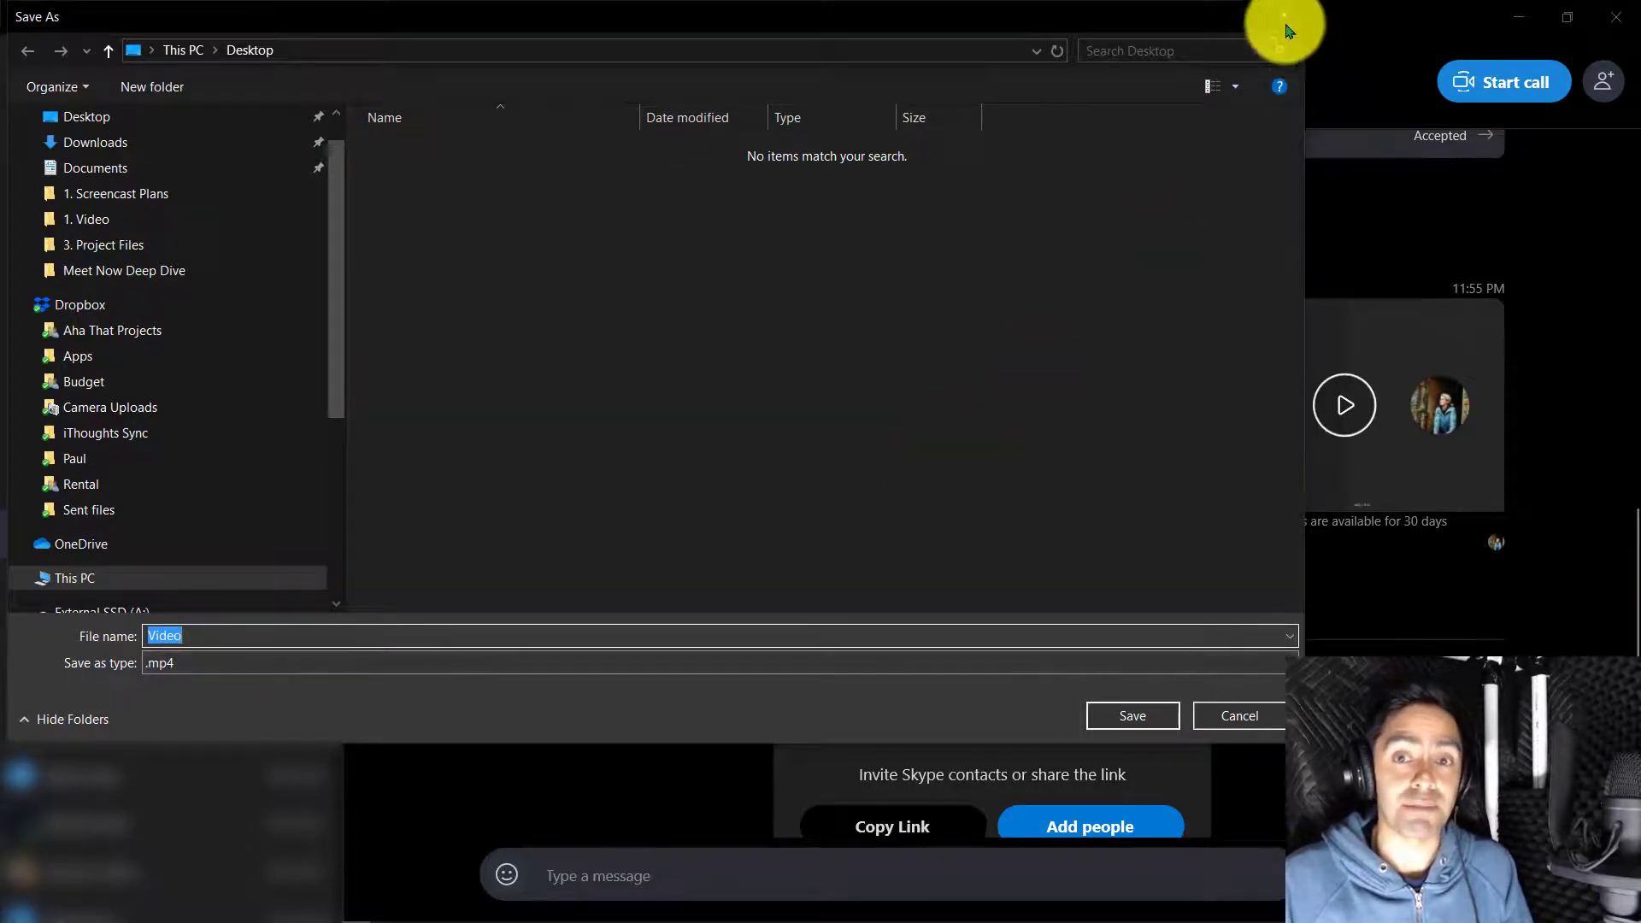
left_click(1286, 19)
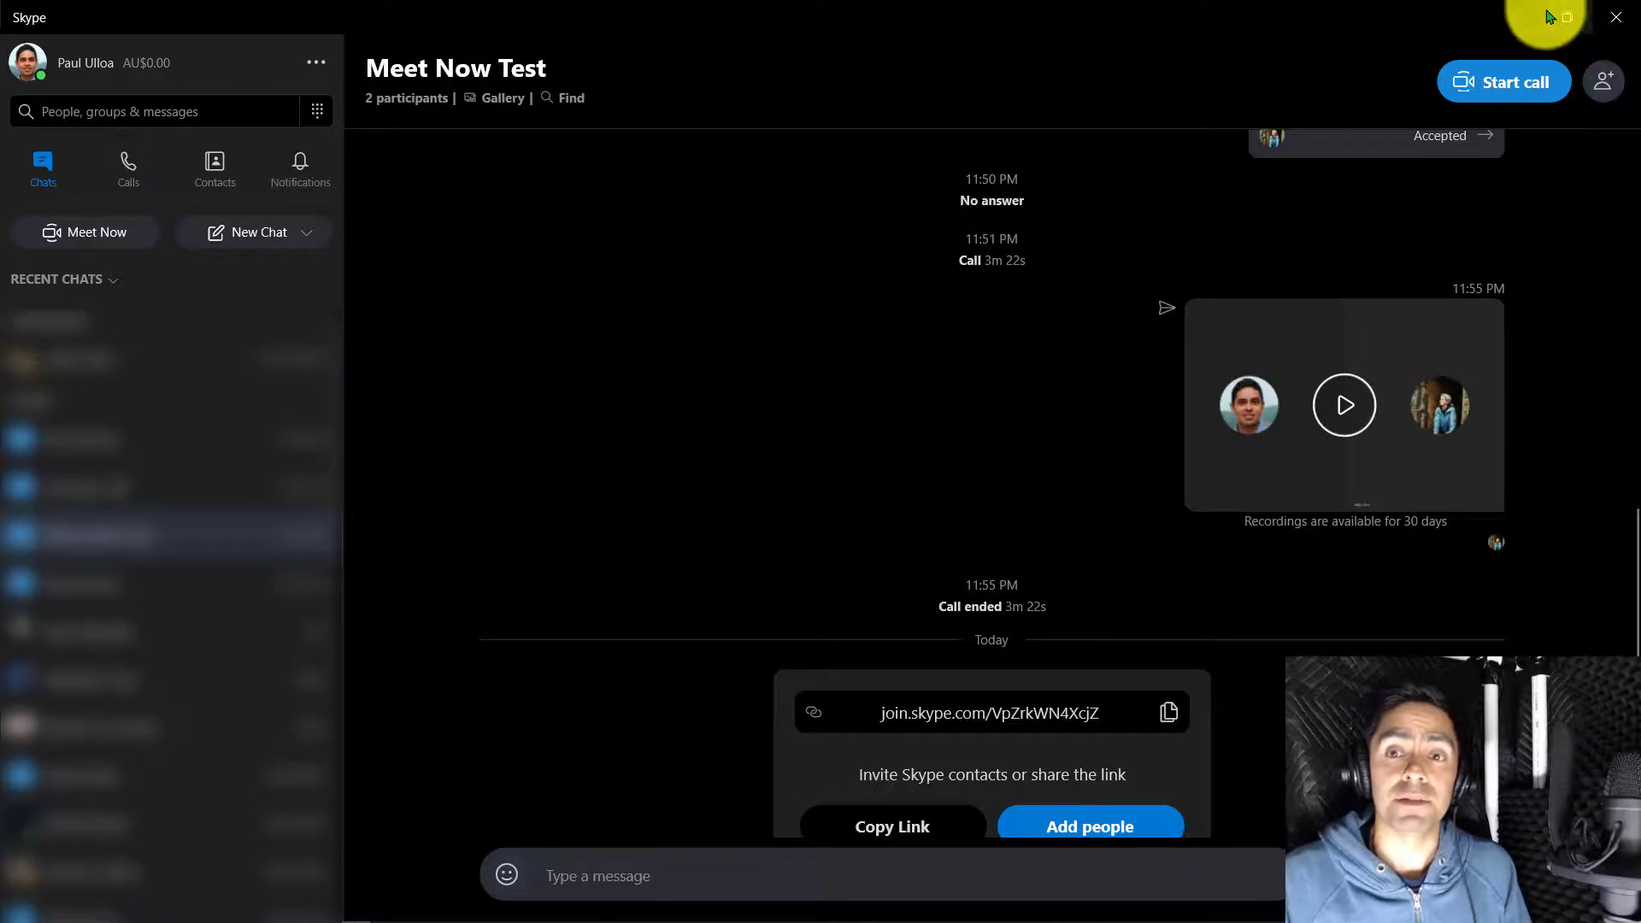
left_click(1520, 15)
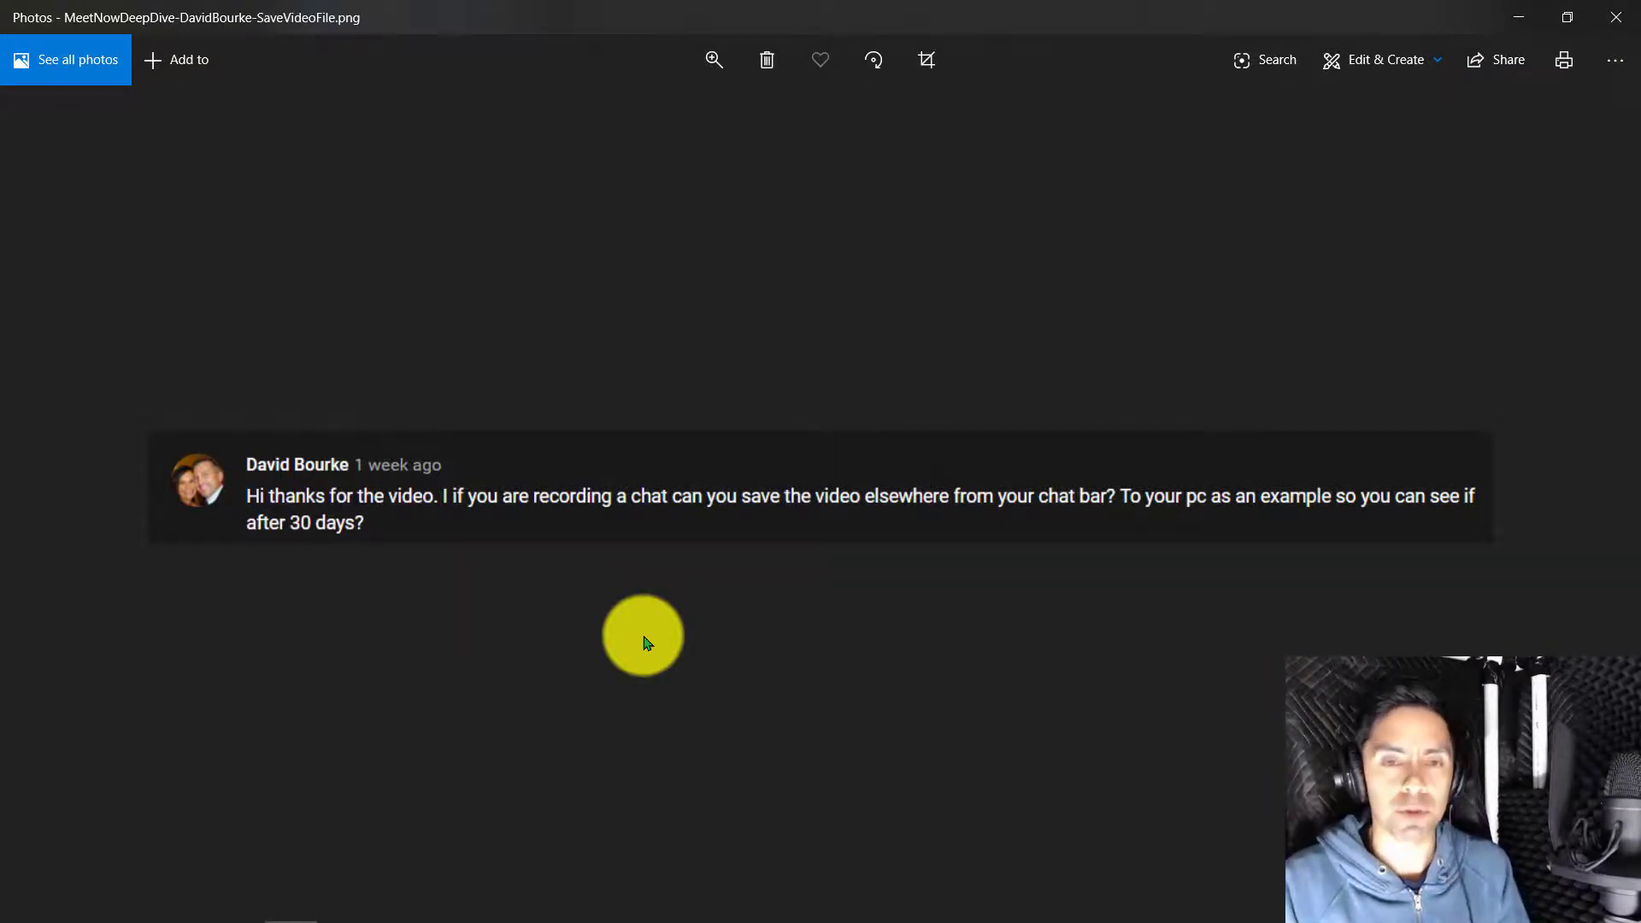
Advance through the comment images about web browser access and using Meet Now without Gmail.
key("Right")
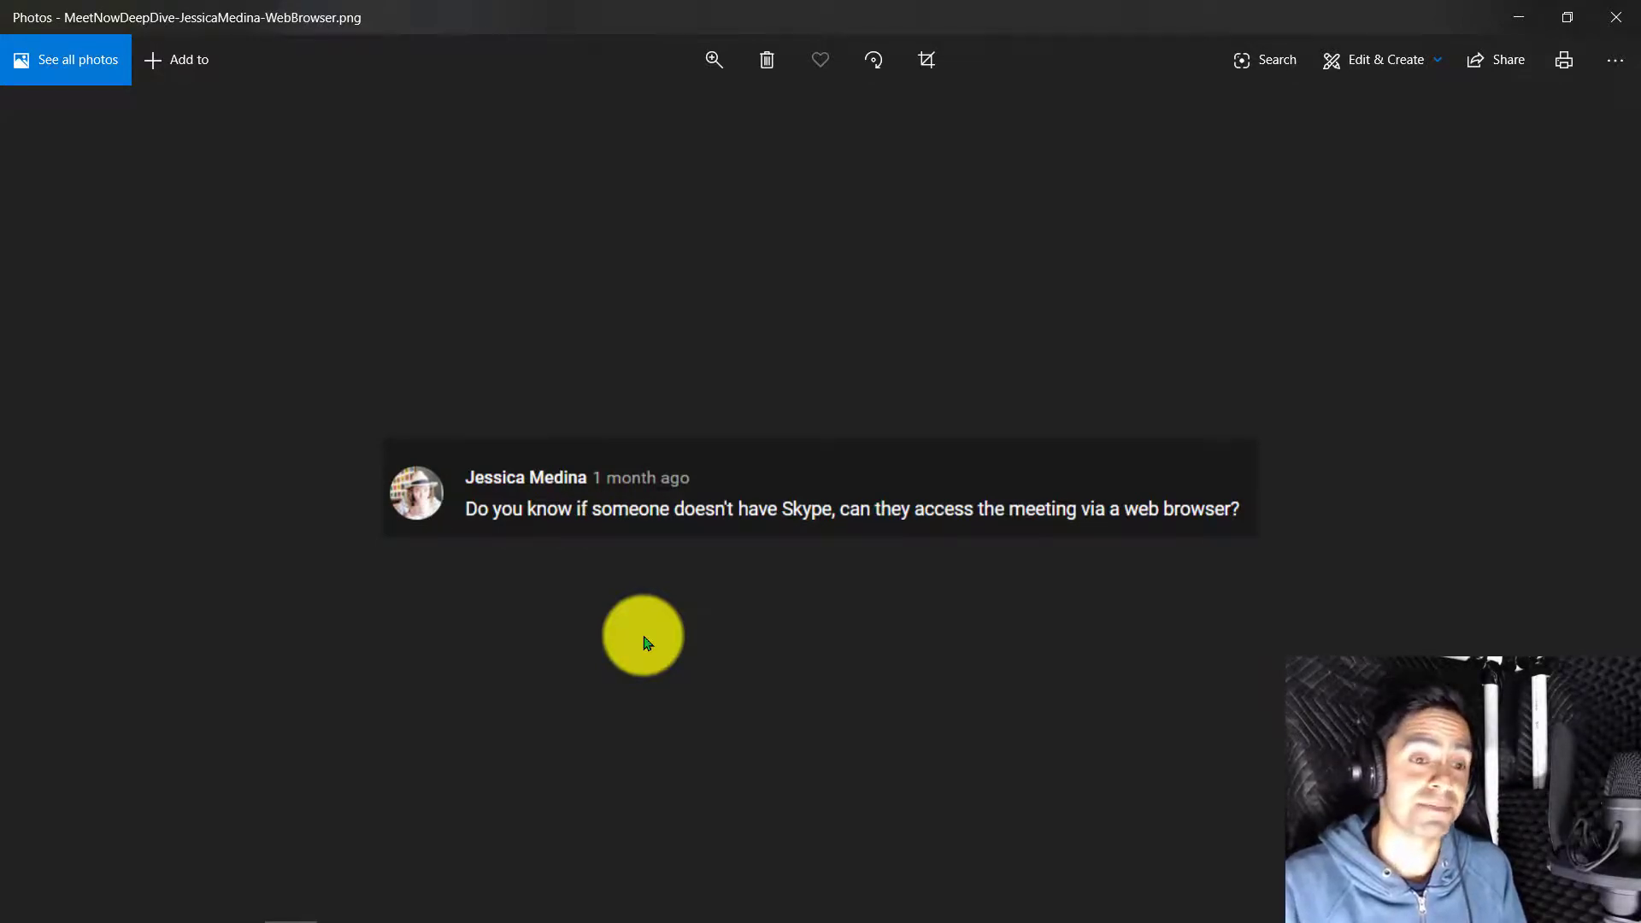
key("Right")
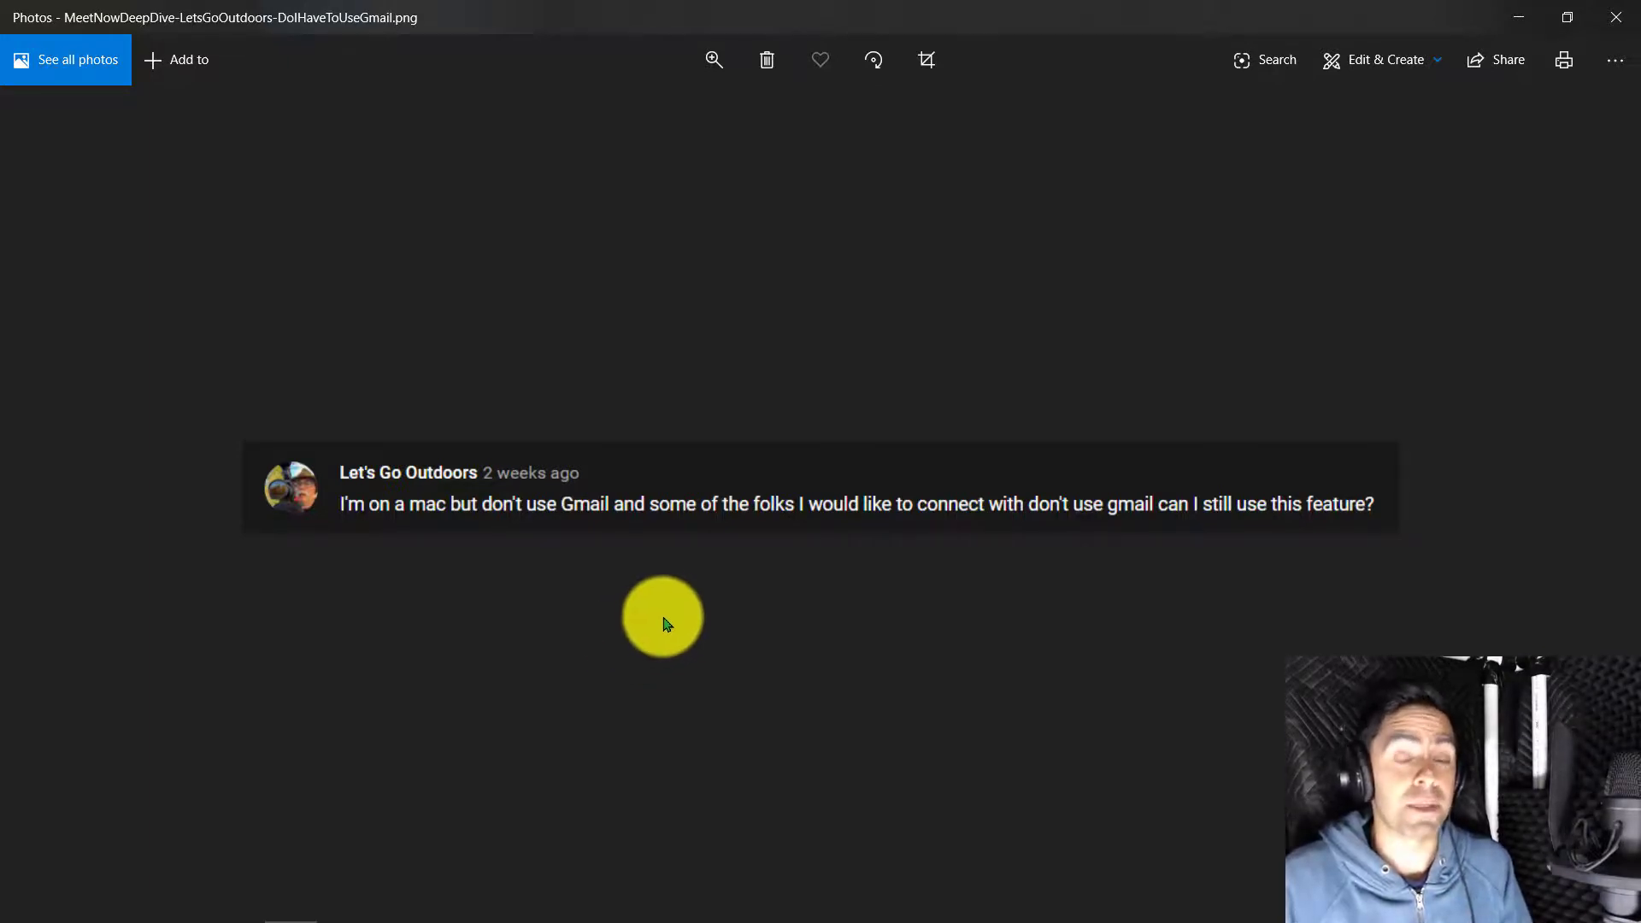
Switch to Skype, create a new Meet Now meeting and copy its link from the invite-sharing options.
mouse_move(495, 907)
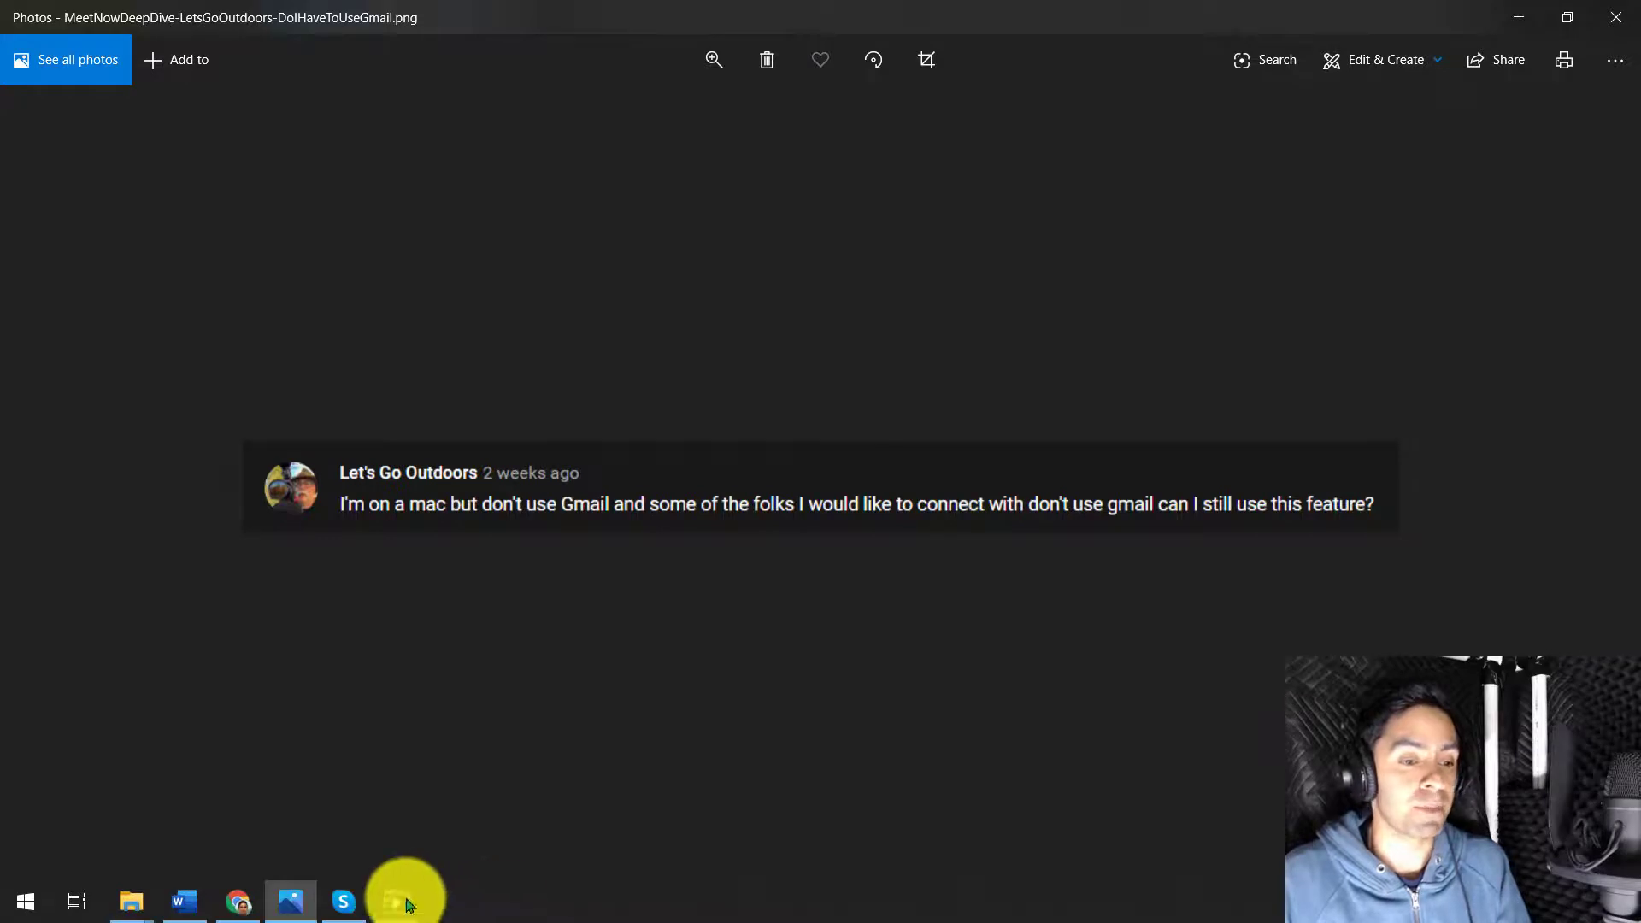
left_click(343, 901)
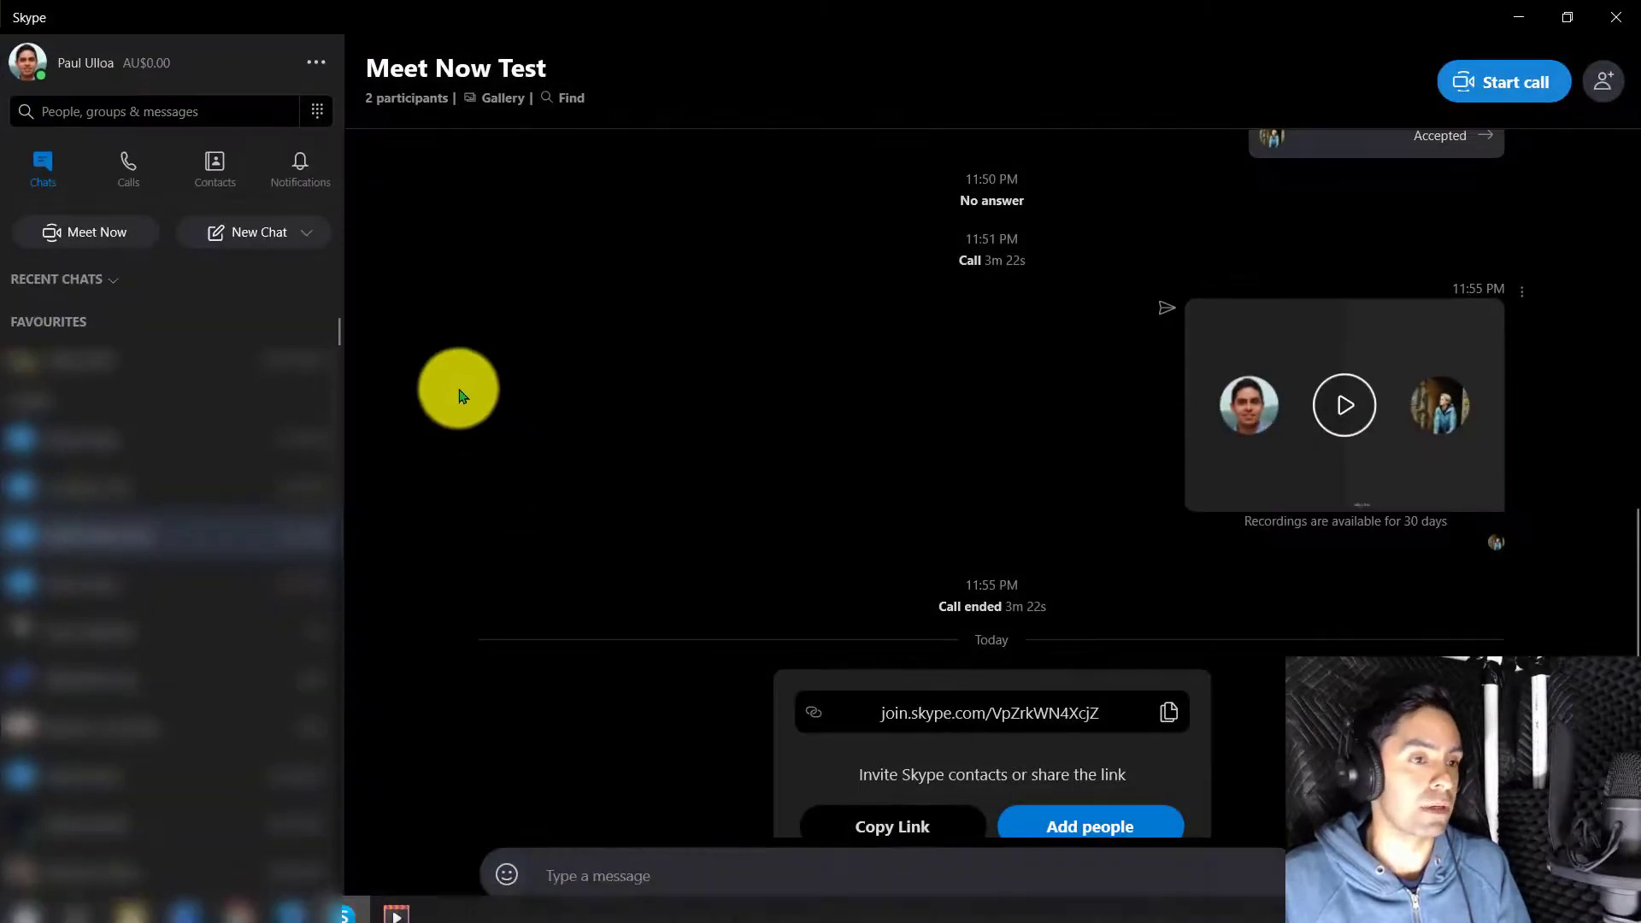
scroll(872, 367, "down", 1)
left_click(72, 229)
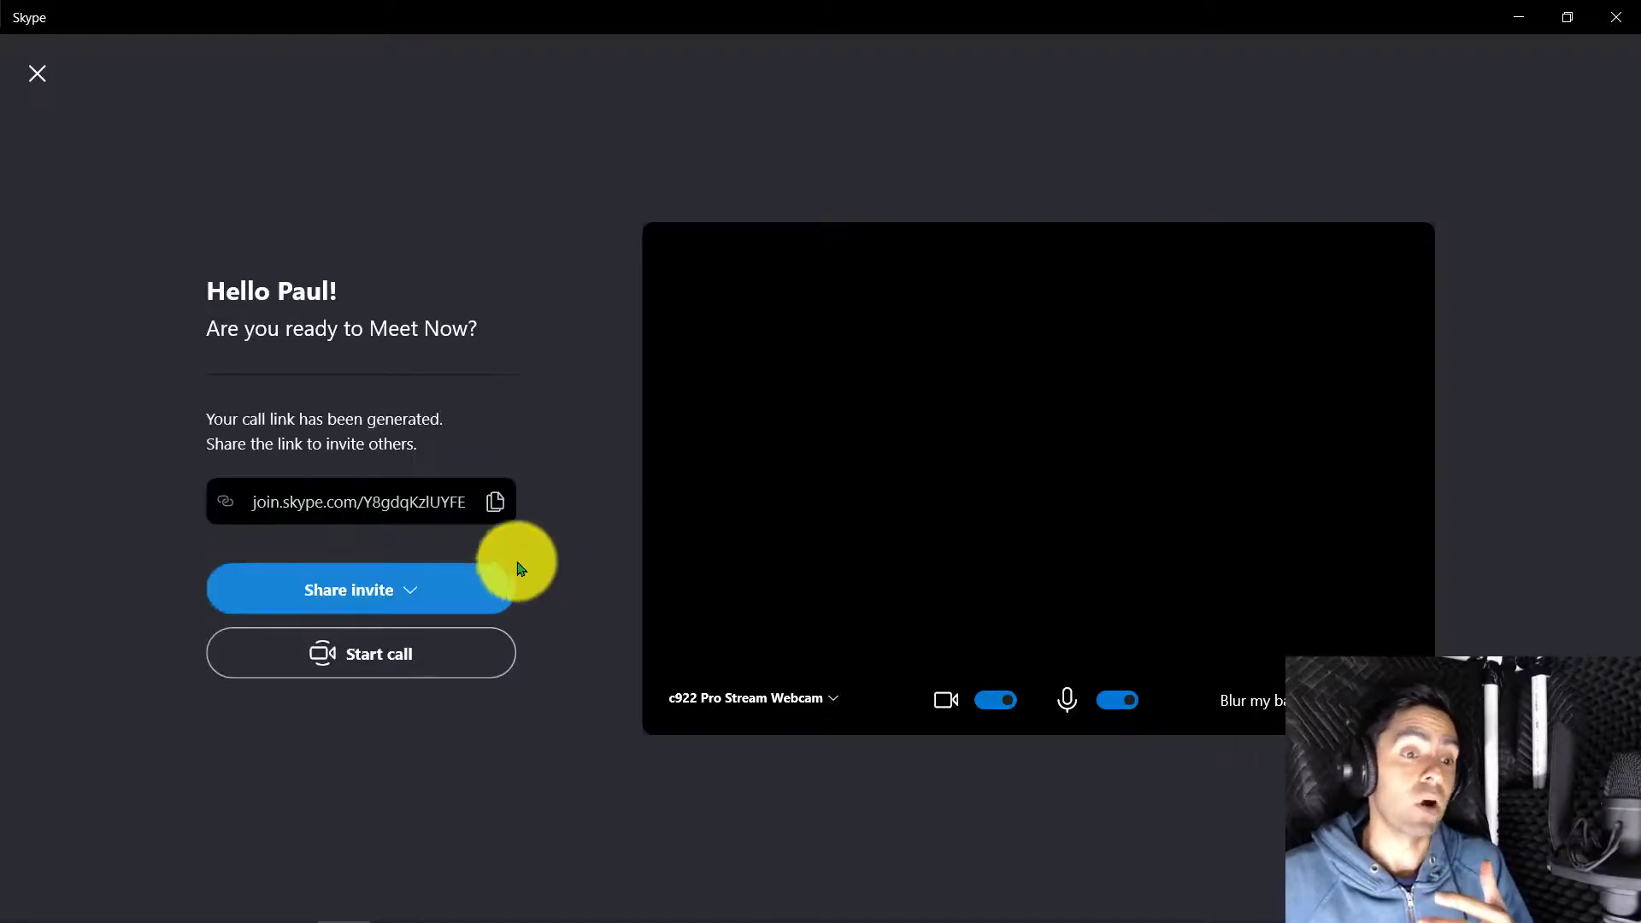
left_click(408, 588)
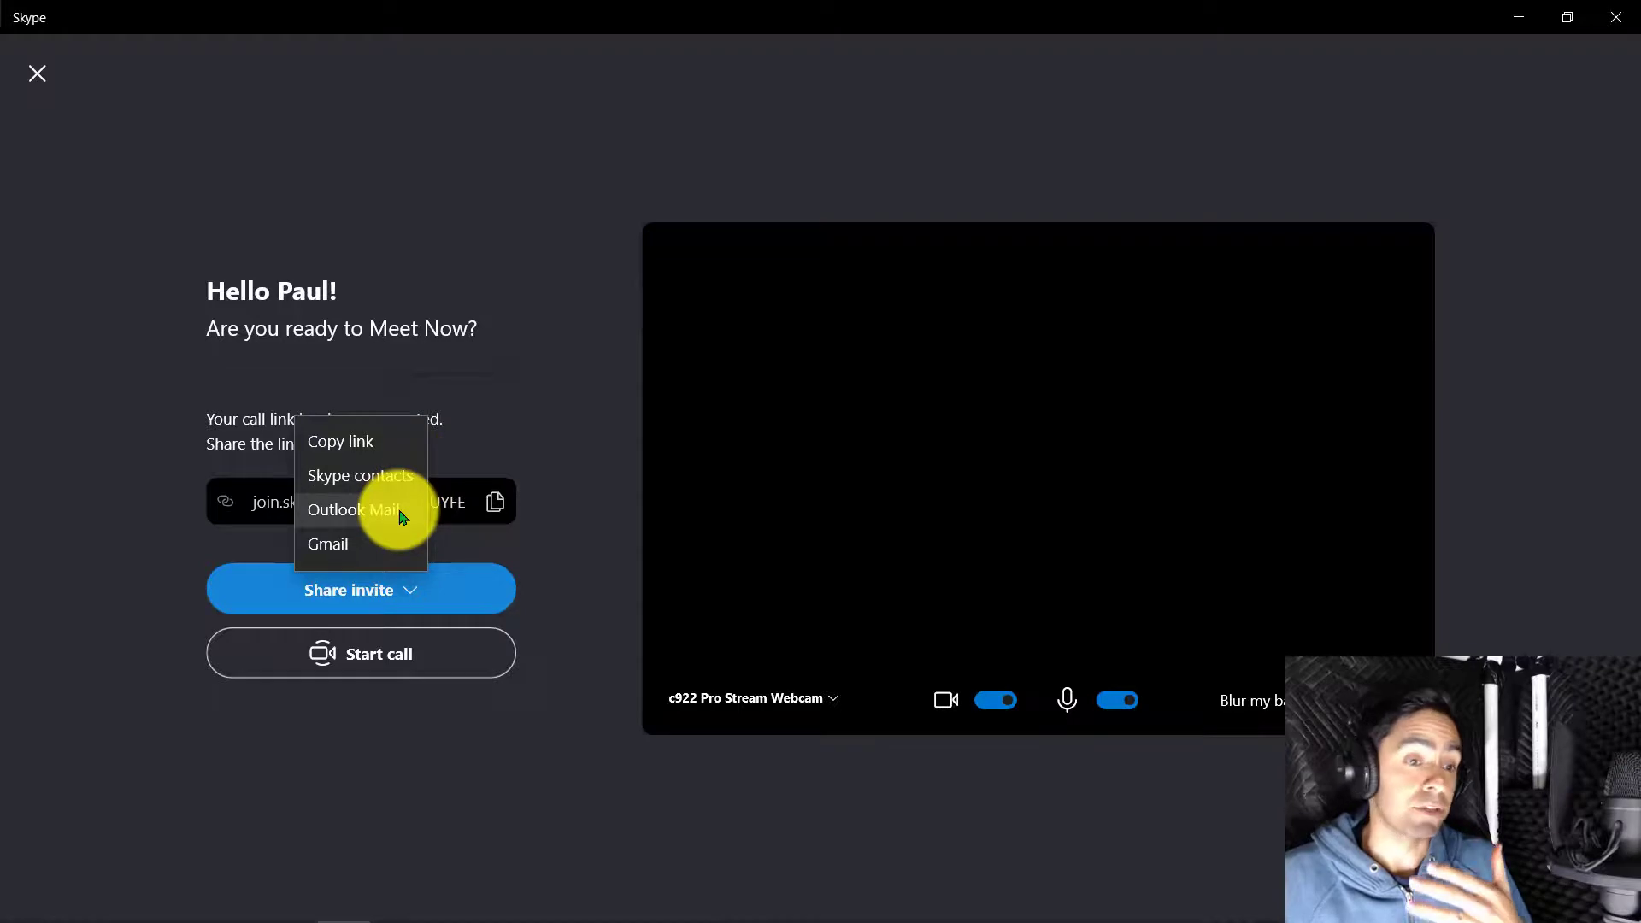
left_click(405, 447)
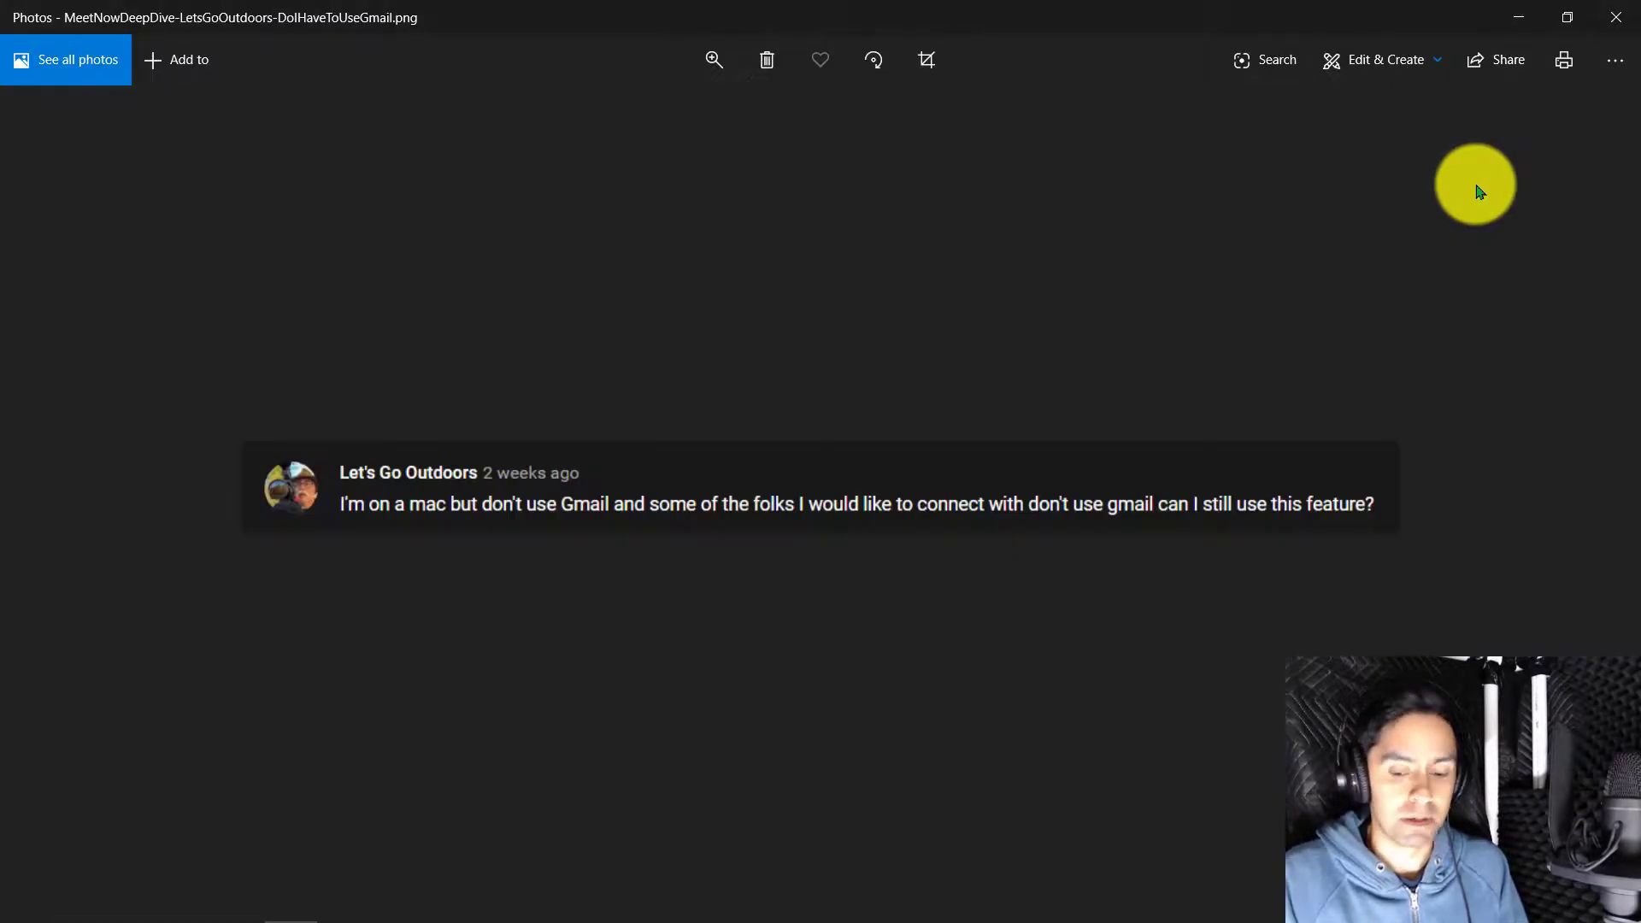
Advance through the comment images about the participant limit, pinning the host's video and reusing a meeting link.
key("Right")
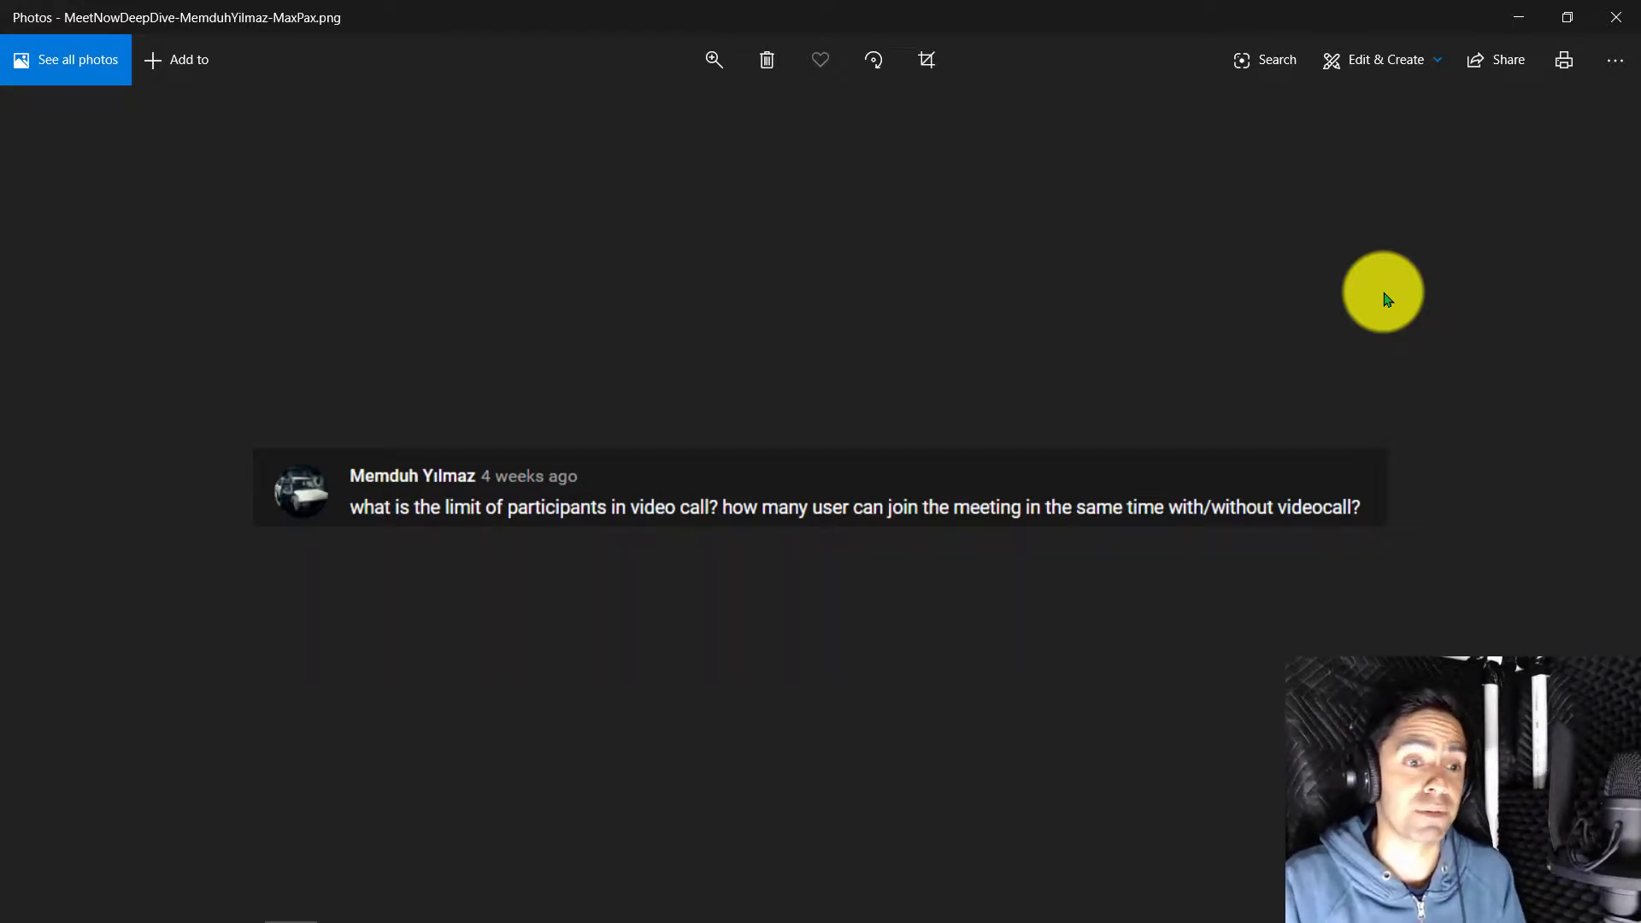
key("Right")
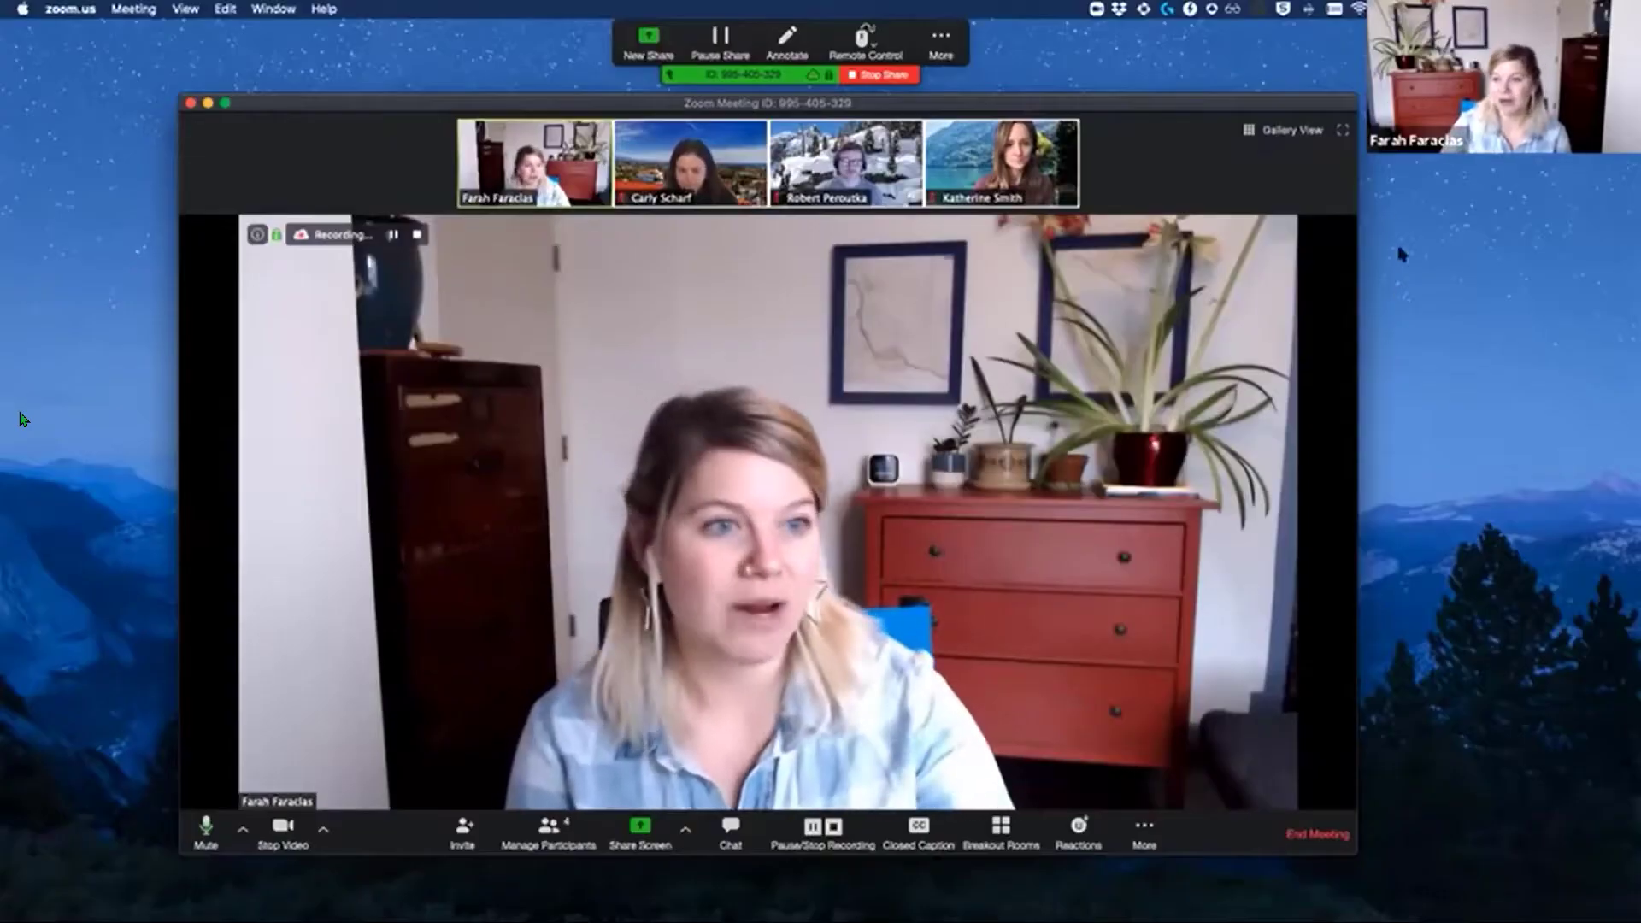
left_click(1269, 130)
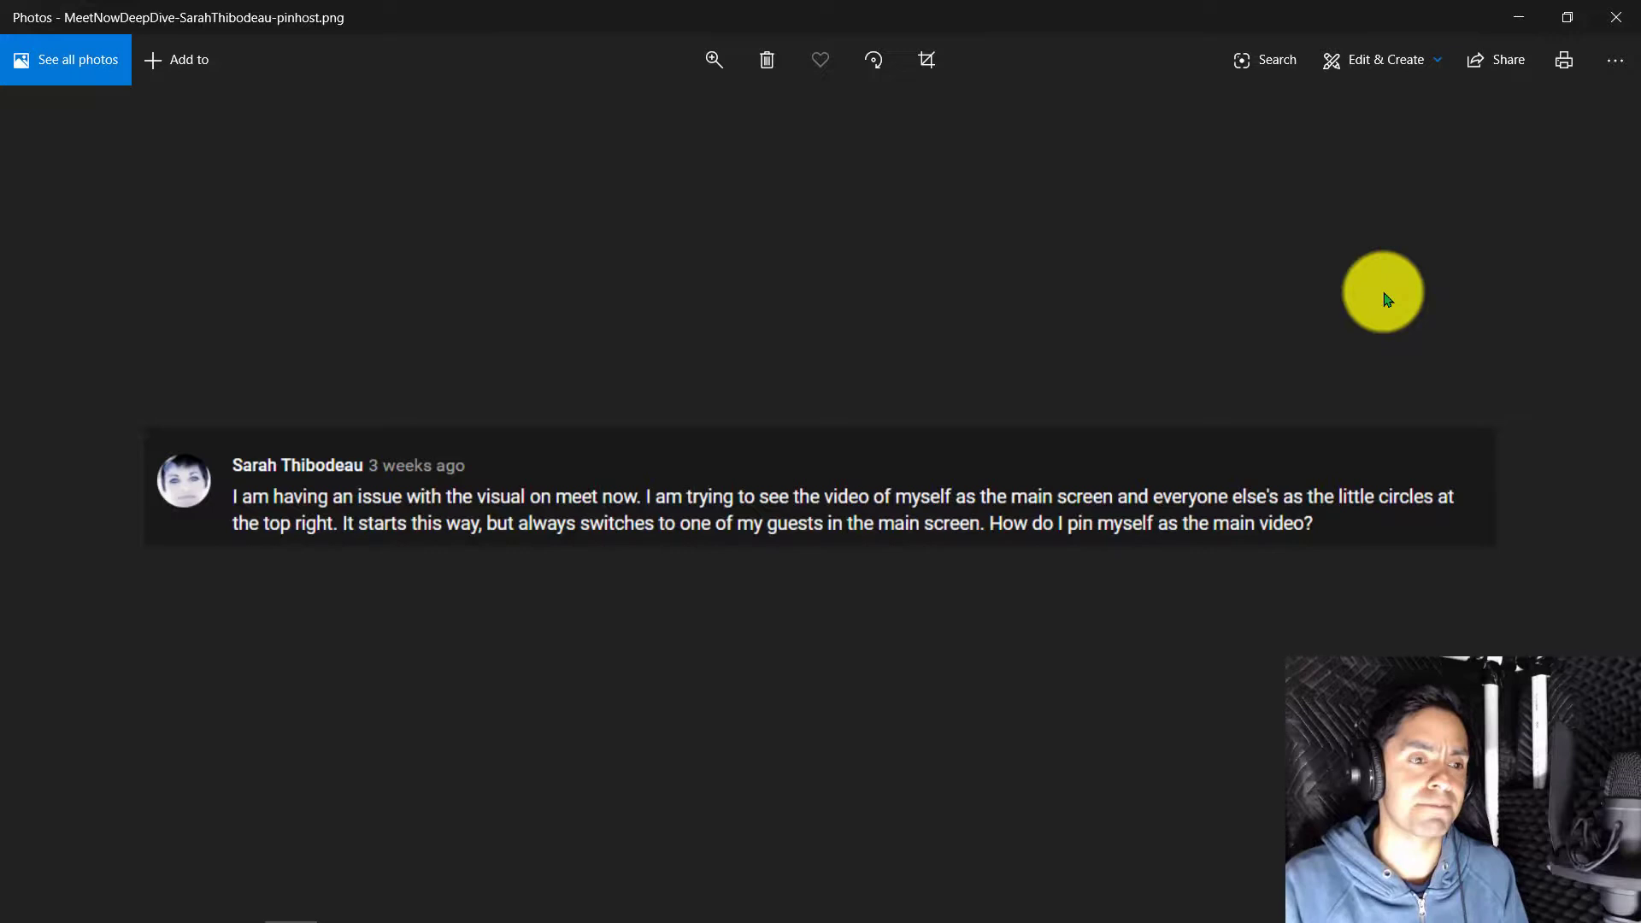
key("Right")
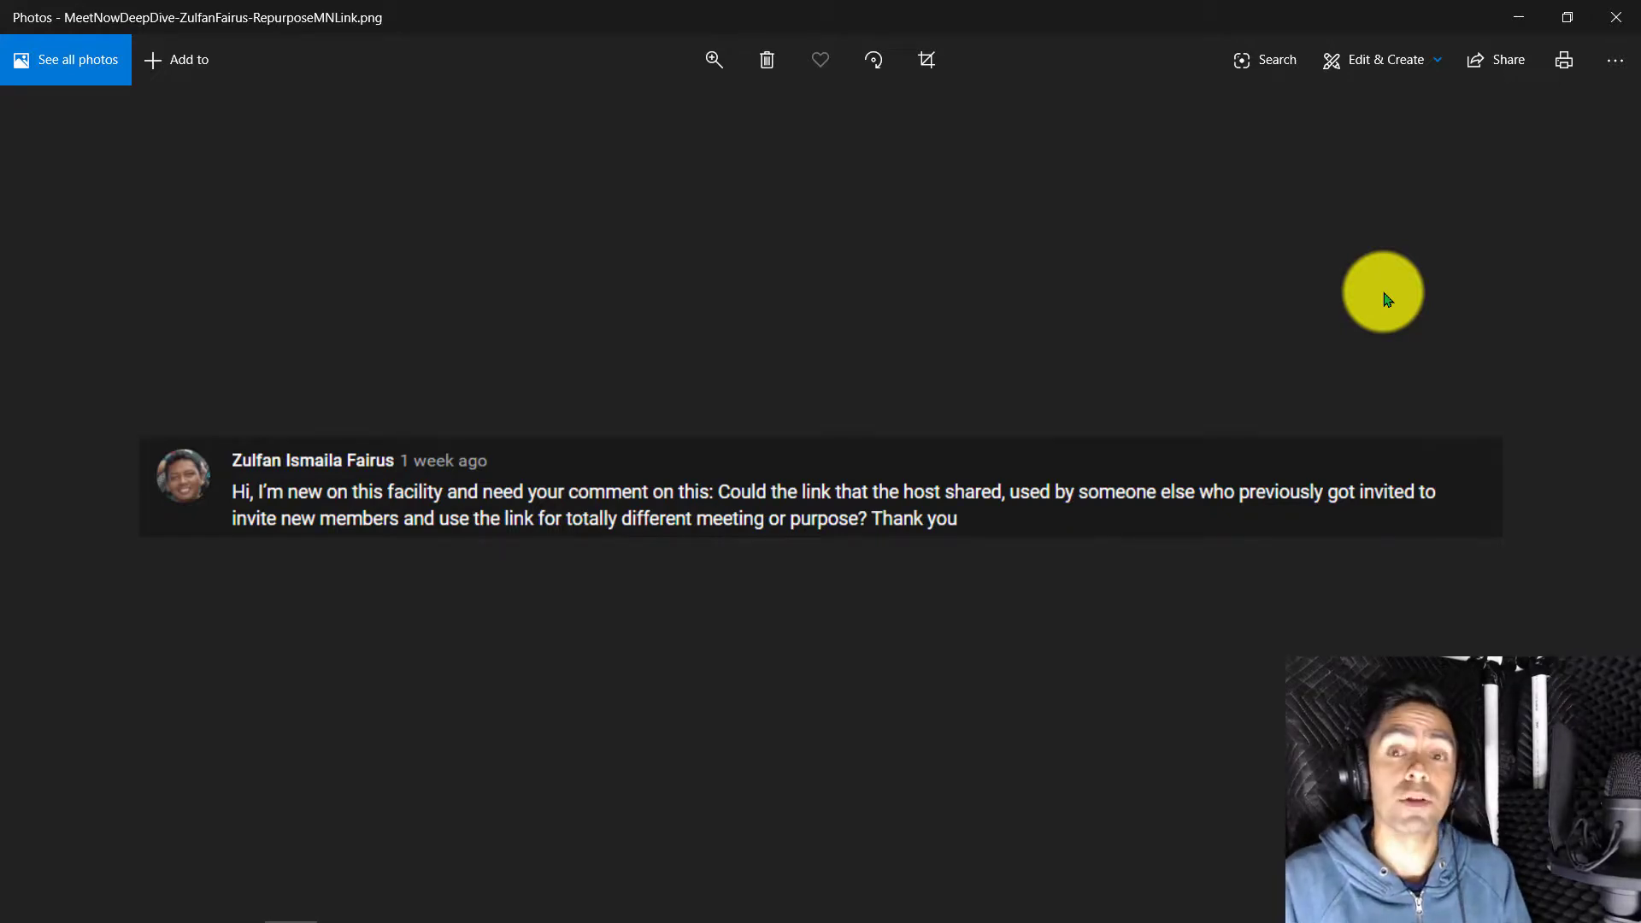
Switch to Chrome and bring up the Skype forum page of the Microsoft Community site.
mouse_move(835, 902)
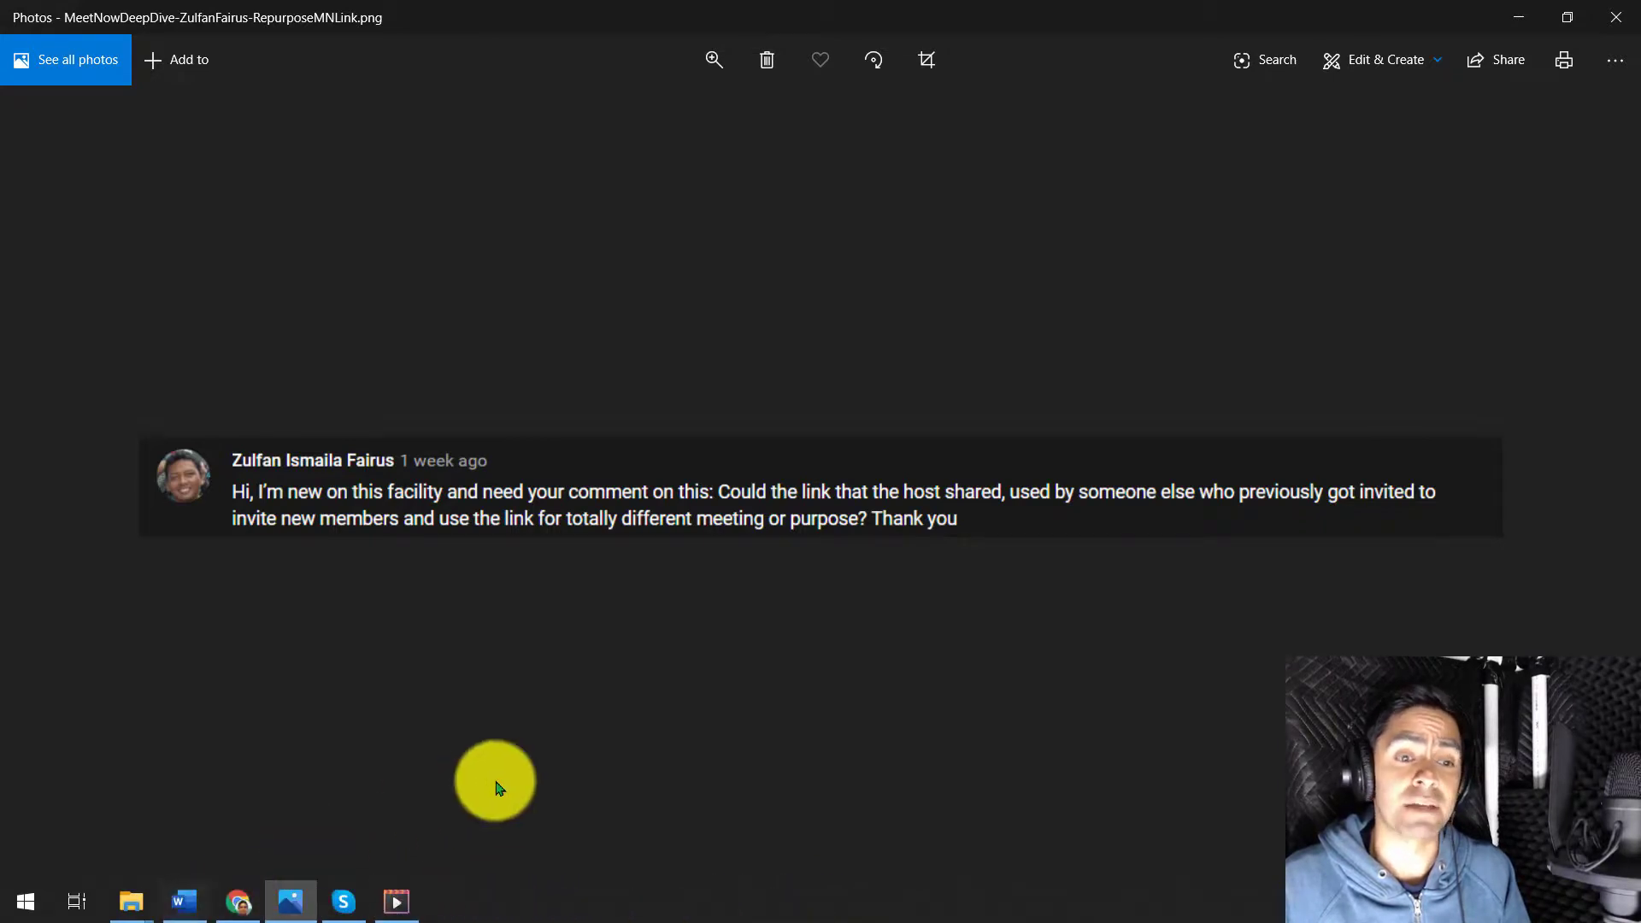
left_click(229, 909)
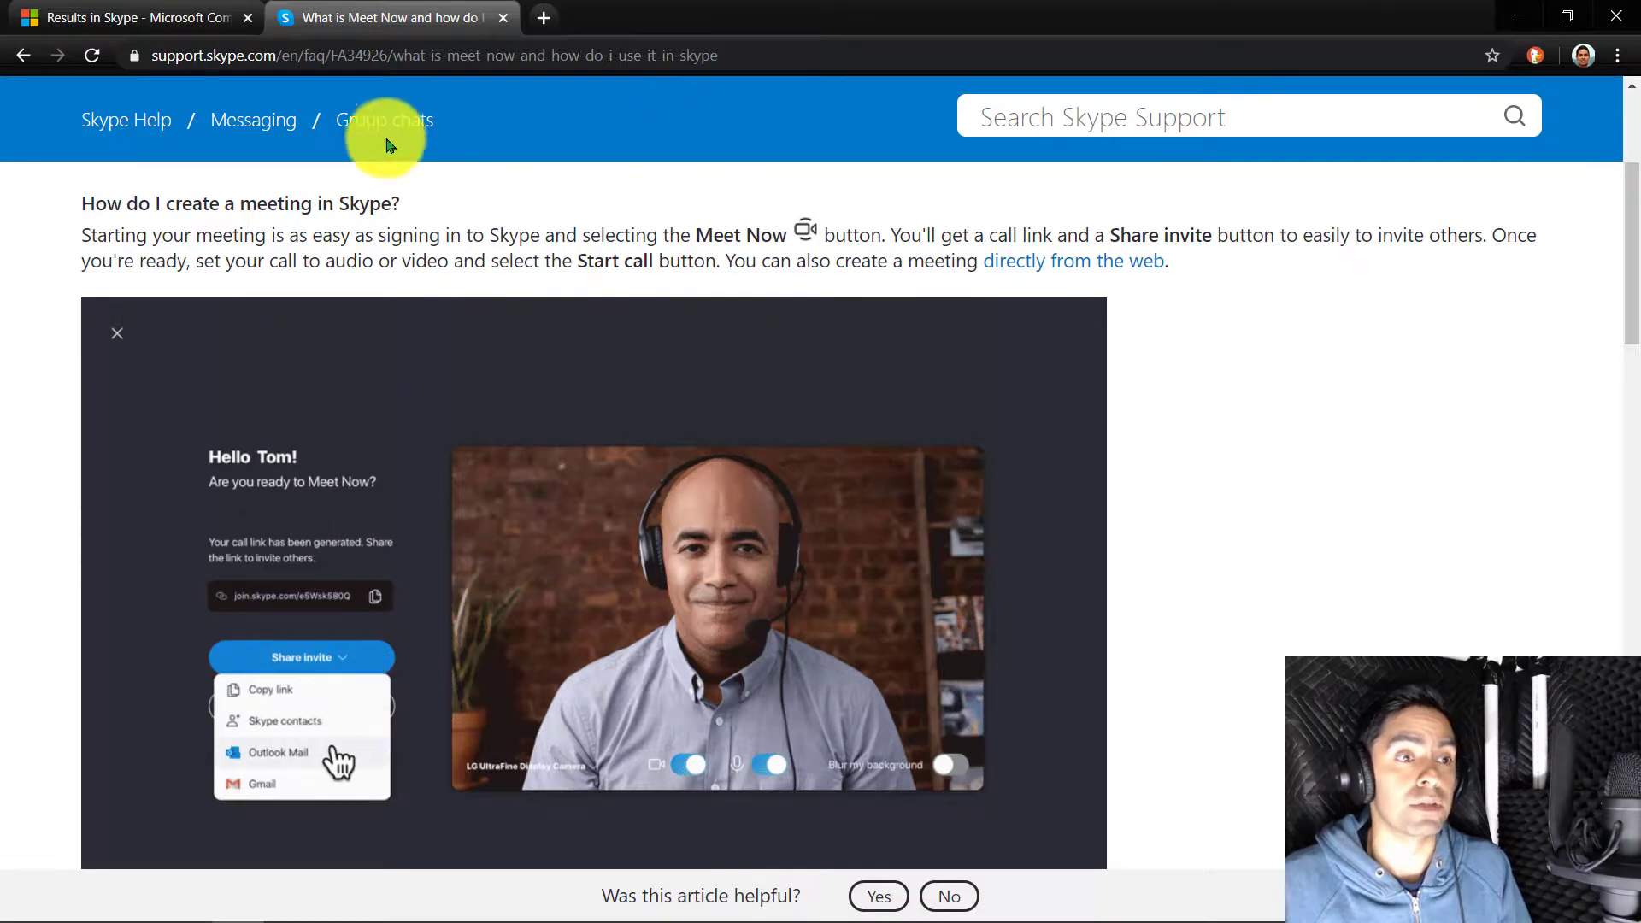
left_click(178, 12)
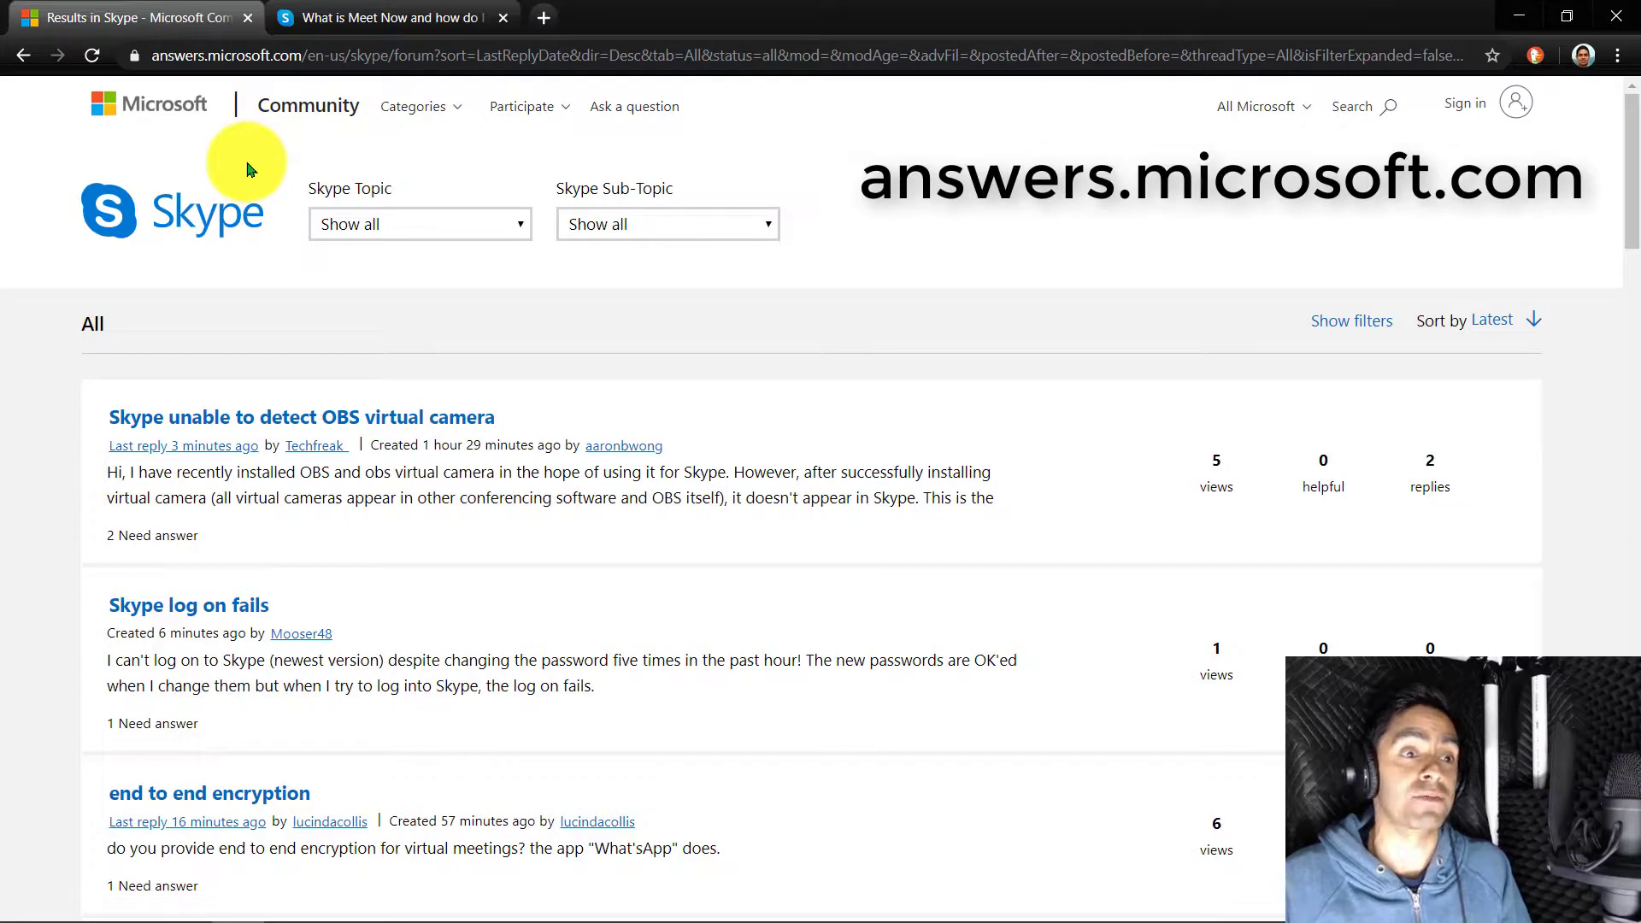
Go back to the Microsoft Community home page and open the Skype category.
left_click(23, 56)
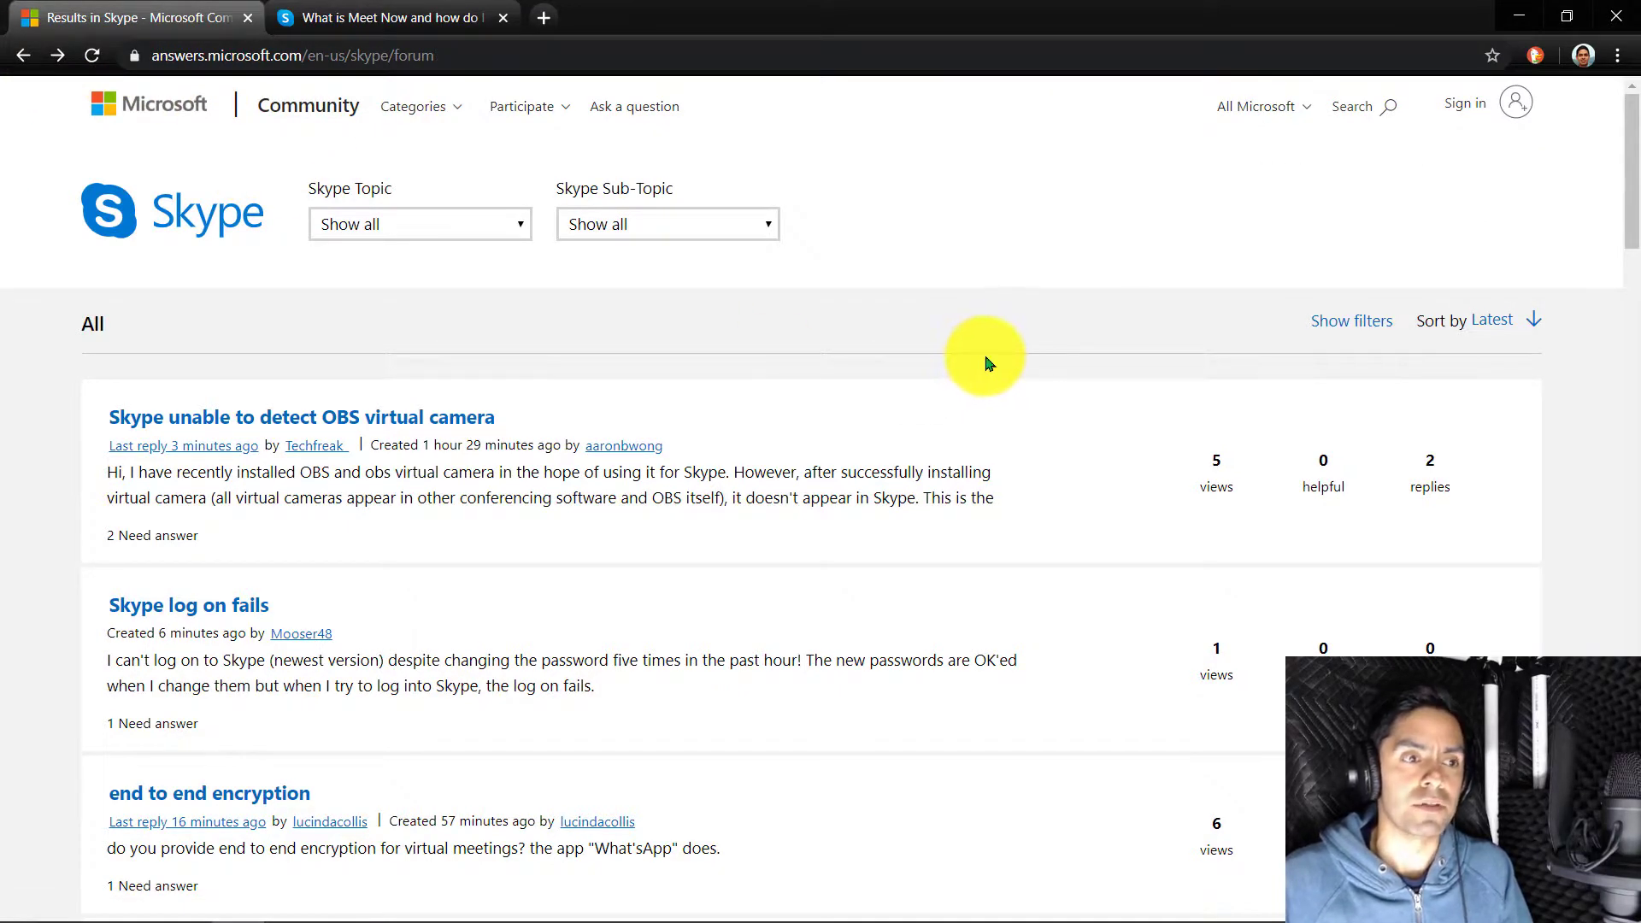
left_click(21, 58)
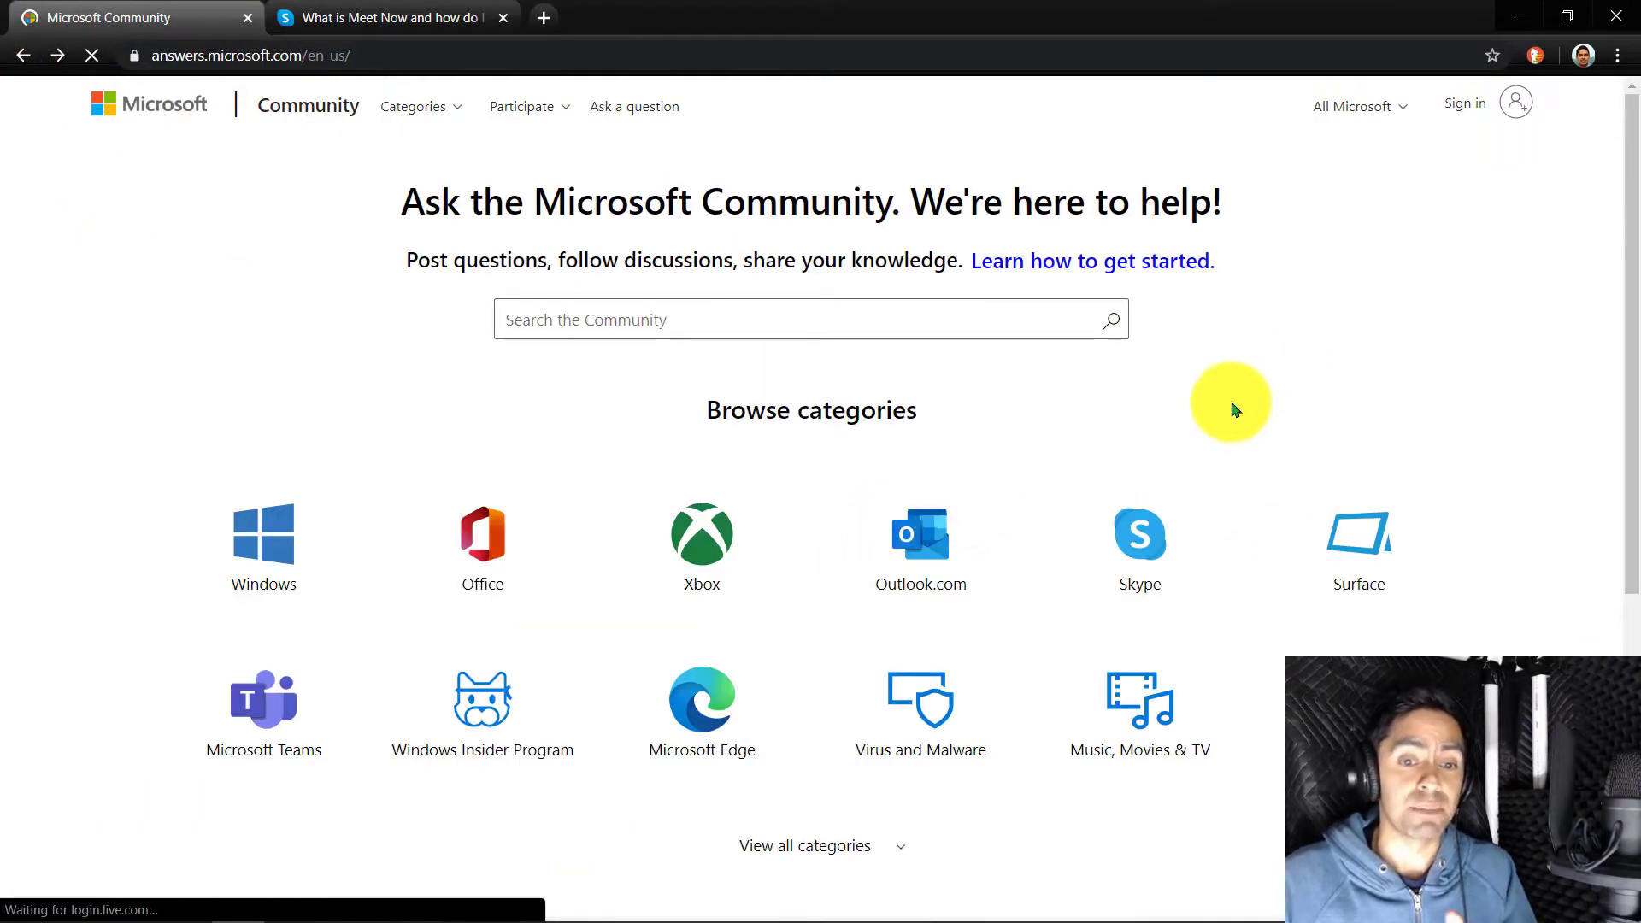
left_click(1158, 536)
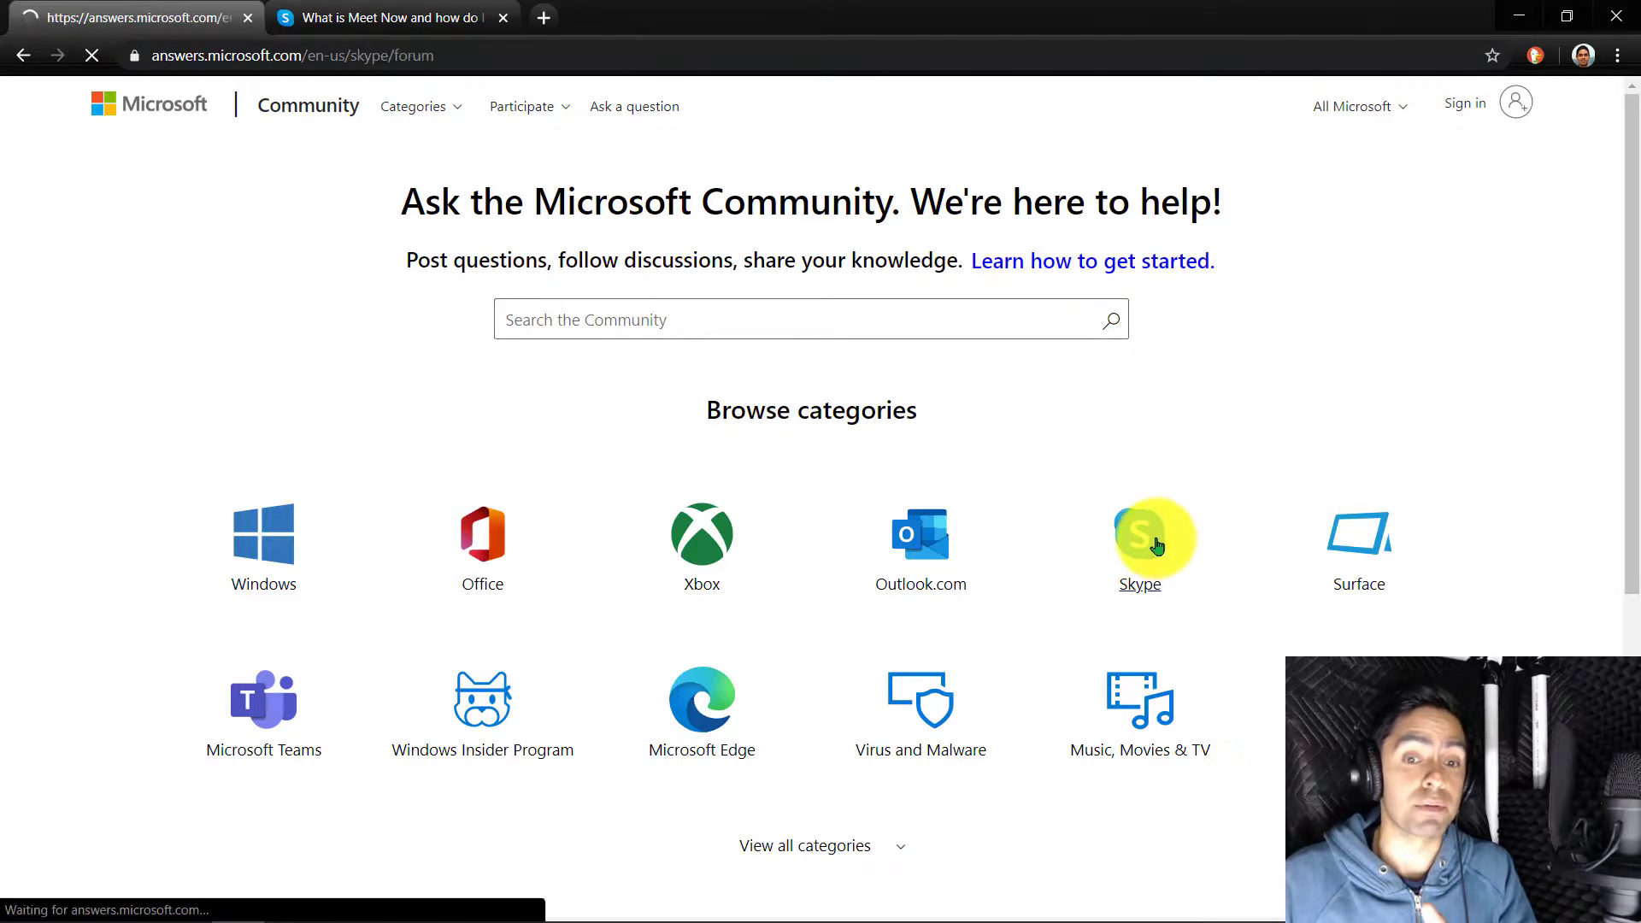